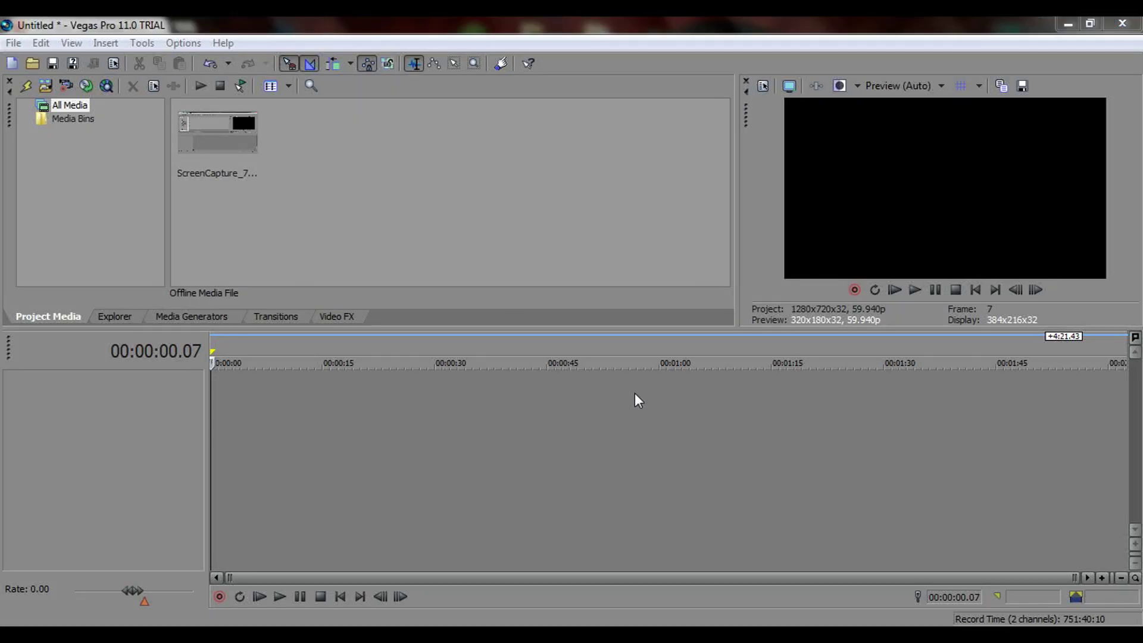
- Remove ScreenCapture_7-7-2012 12.22.17 PM.xesc from the project and permanently delete the file
{"action": "left_click_drag", "start_coordinate": [347, 145], "coordinate": [375, 223]}
{"action": "right_click", "coordinate": [204, 145]}
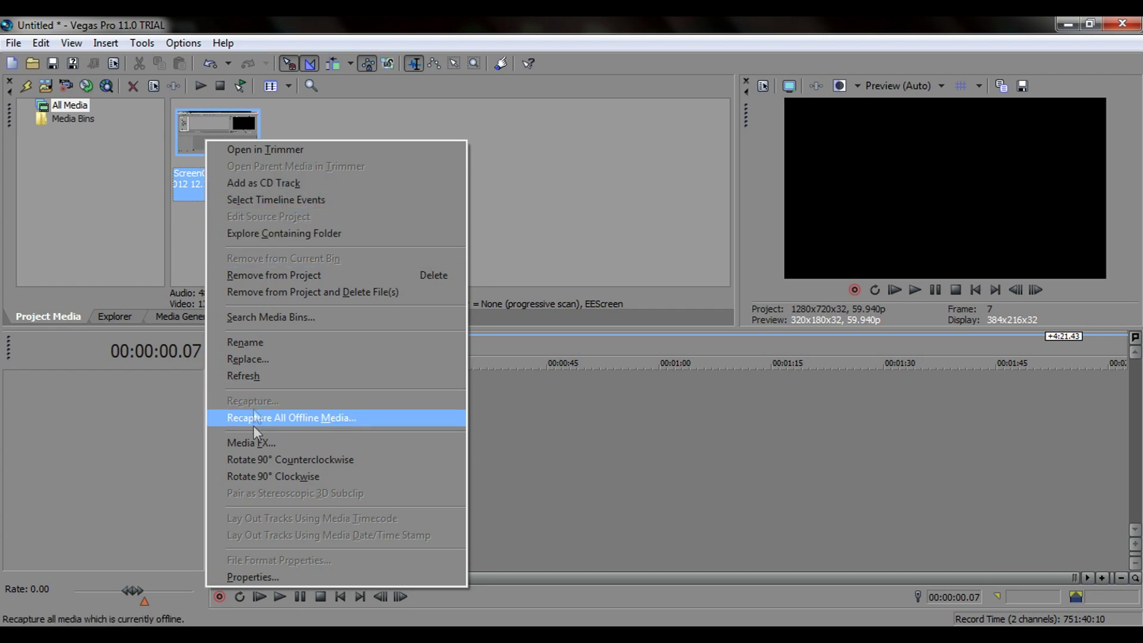
{"action": "left_click", "coordinate": [249, 290]}
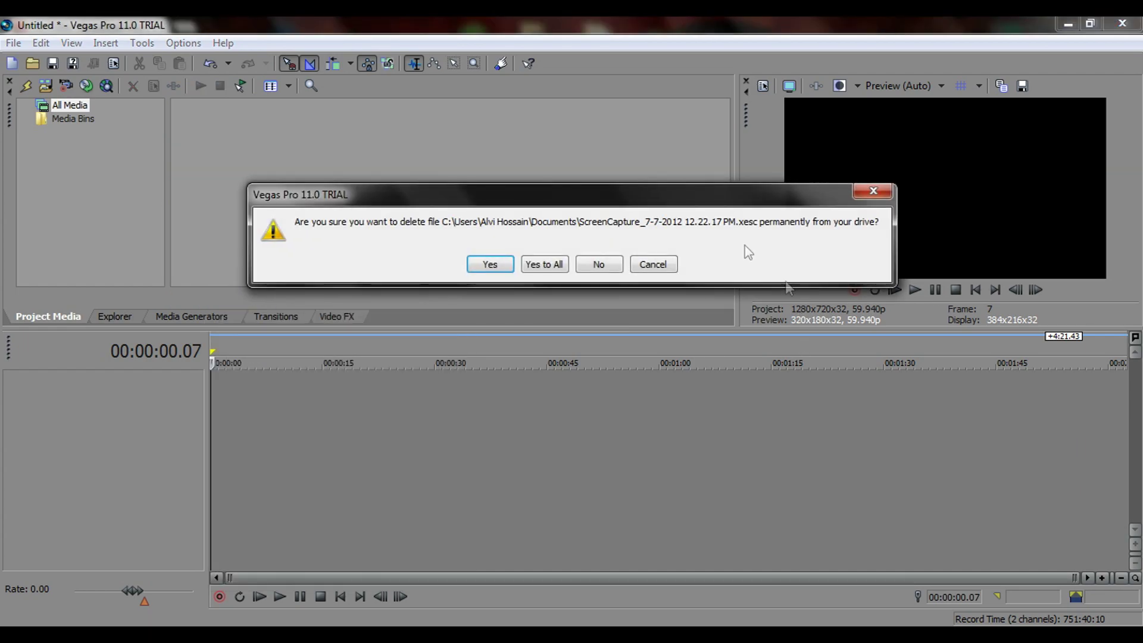
{"action": "left_click", "coordinate": [486, 264]}
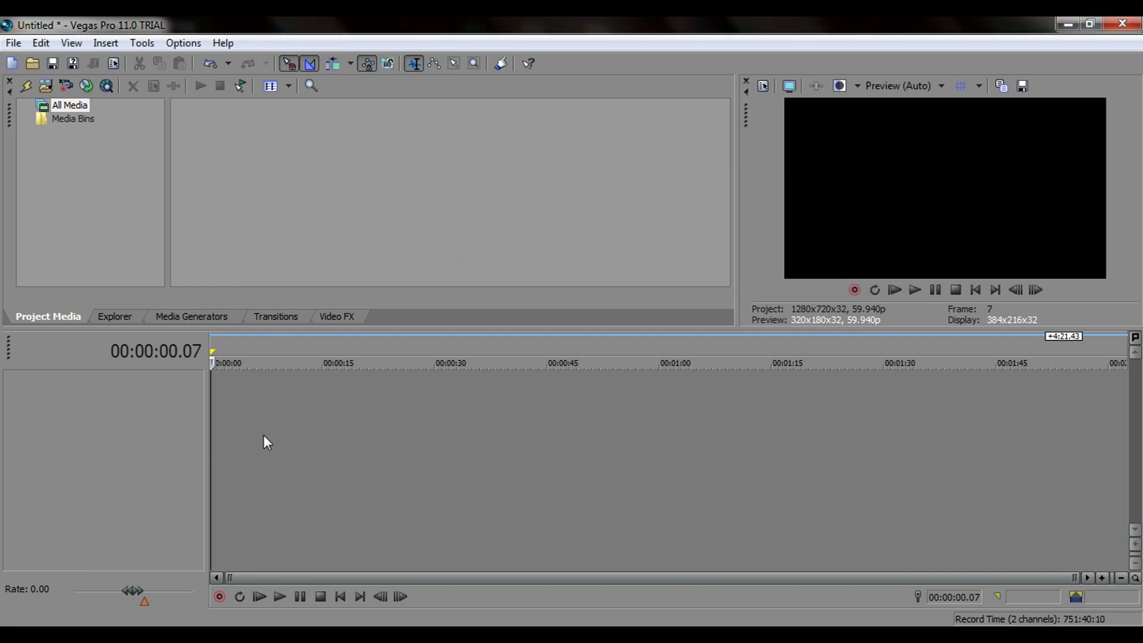
{"action": "right_click", "coordinate": [215, 450]}
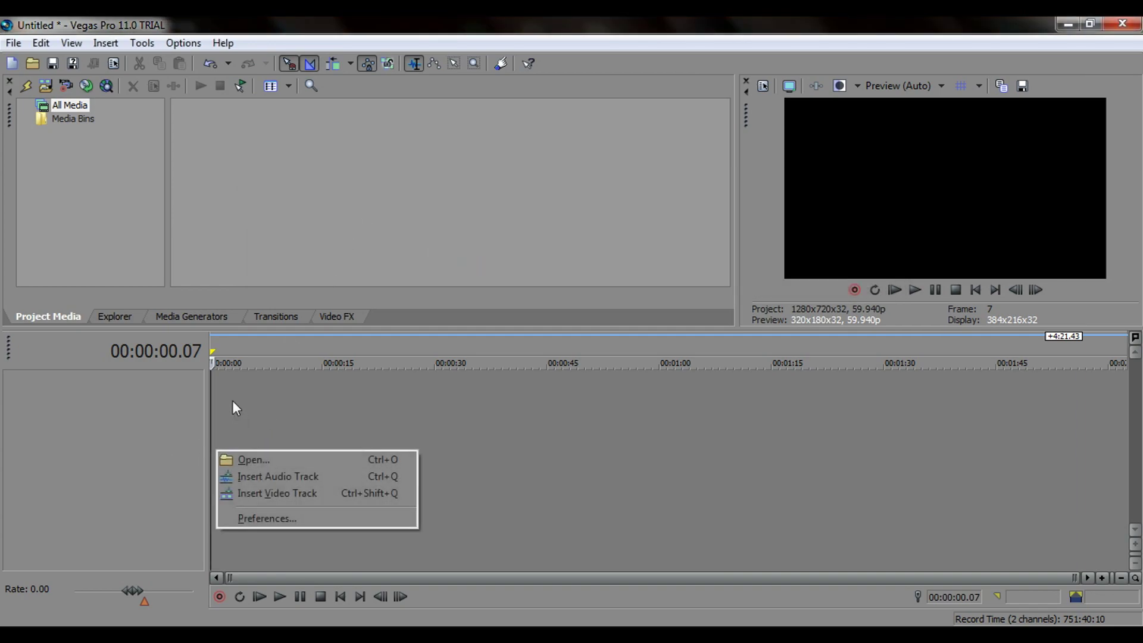
{"action": "left_click", "coordinate": [212, 408]}
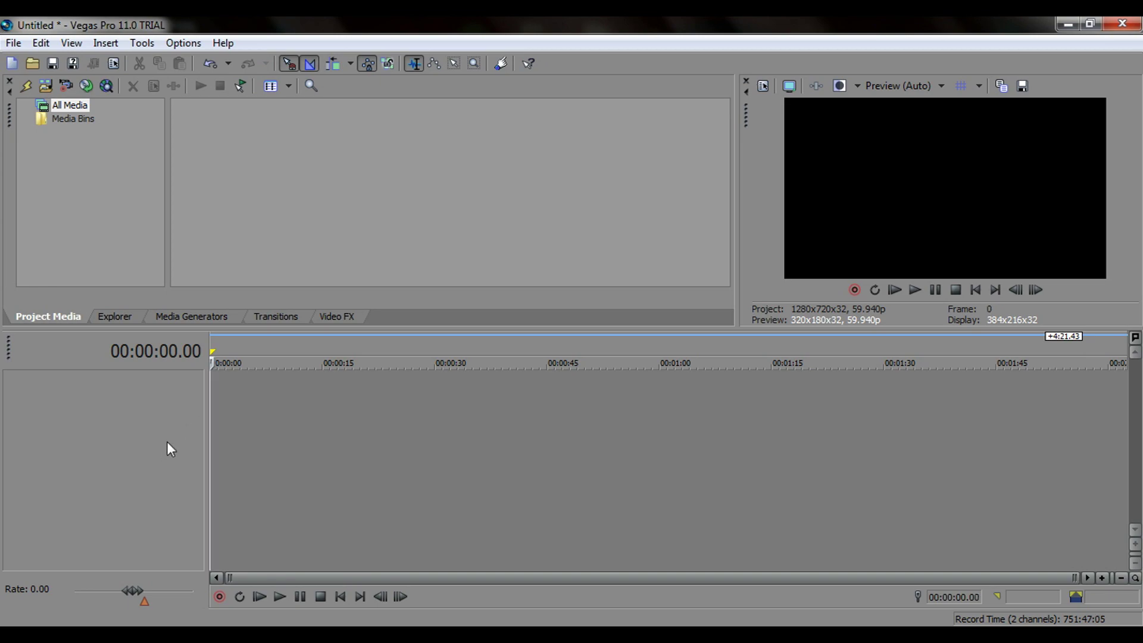
{"action": "double_click", "coordinate": [582, 18]}
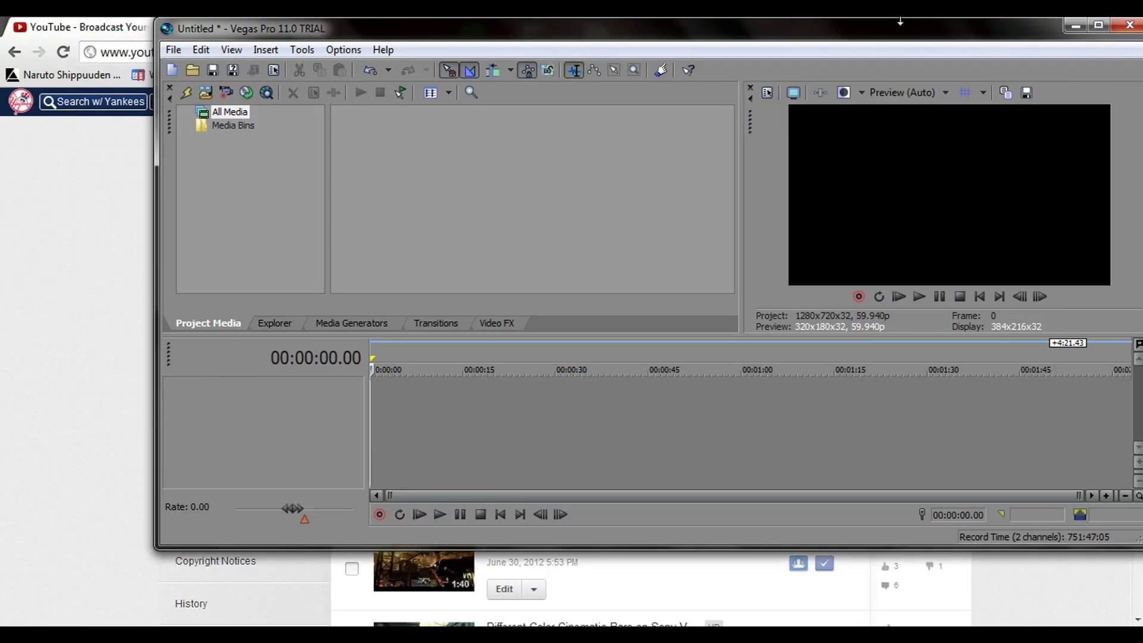
{"action": "double_click", "coordinate": [850, 40]}
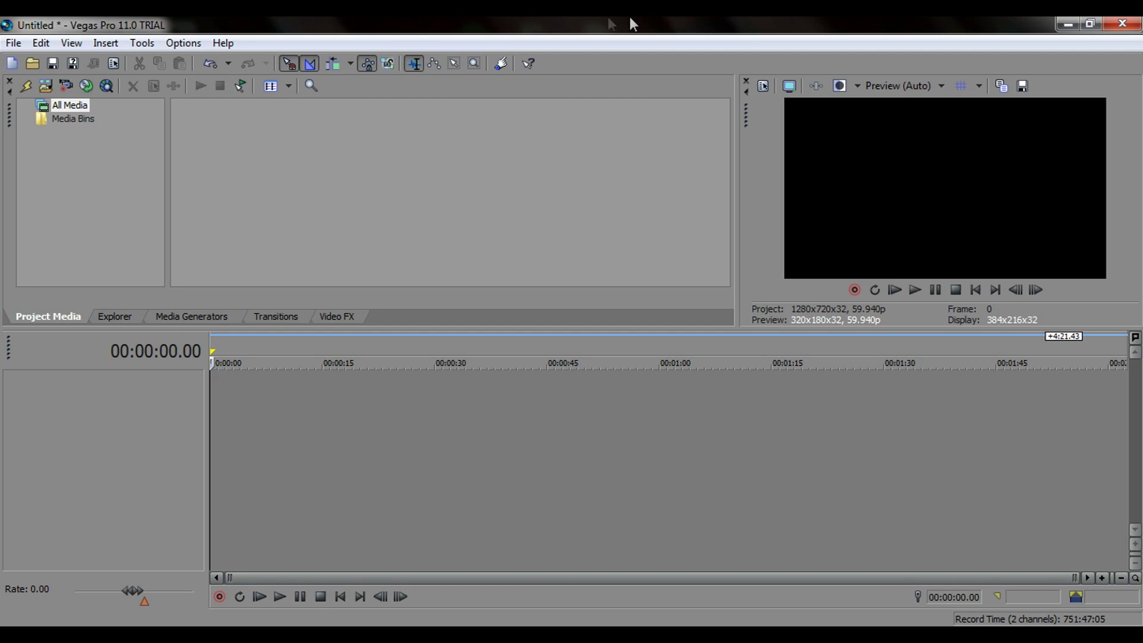
{"action": "left_click", "coordinate": [68, 621]}
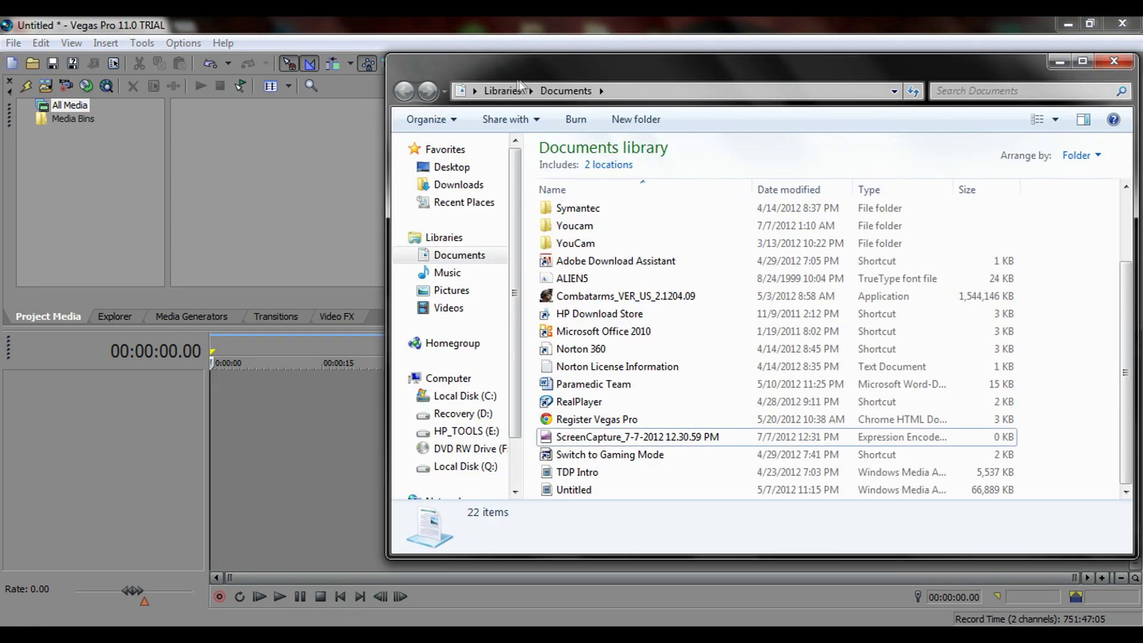
- Import Bounce downpour from Desktop > Clips > Cod 4 clips into Project Media
{"action": "left_click", "coordinate": [475, 90]}
{"action": "left_click", "coordinate": [502, 110]}
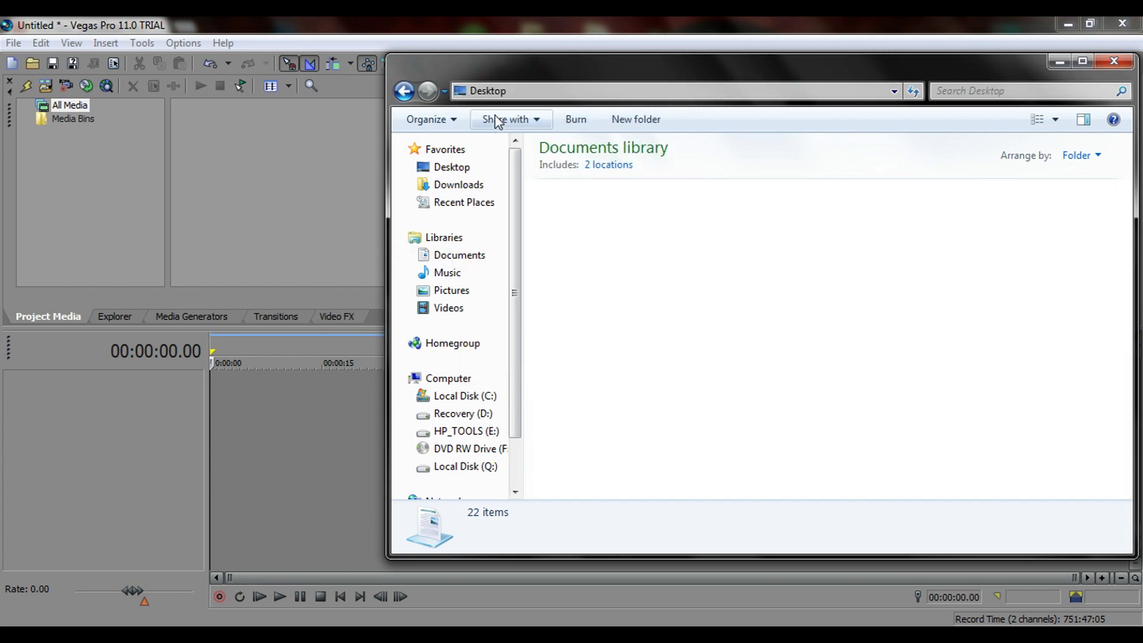
{"action": "left_click", "coordinate": [518, 91]}
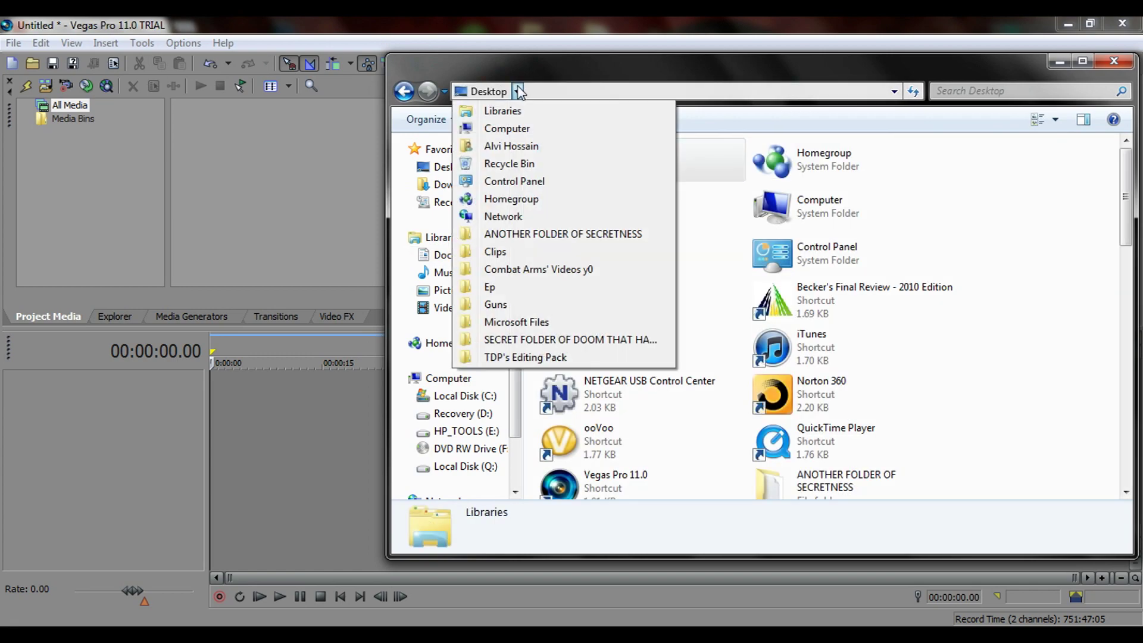
{"action": "left_click", "coordinate": [584, 251]}
{"action": "double_click", "coordinate": [601, 200]}
{"action": "left_click_drag", "start_coordinate": [600, 196], "coordinate": [127, 162]}
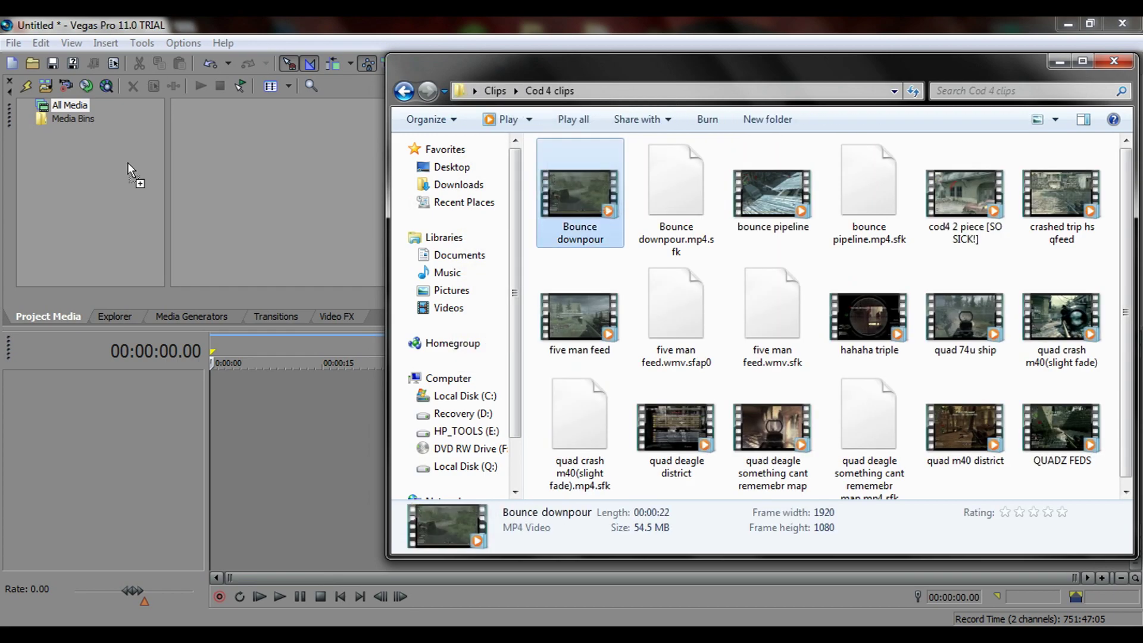
- Place Bounce downpour on the timeline and delete its audio track
{"action": "left_click_drag", "start_coordinate": [222, 174], "coordinate": [180, 449]}
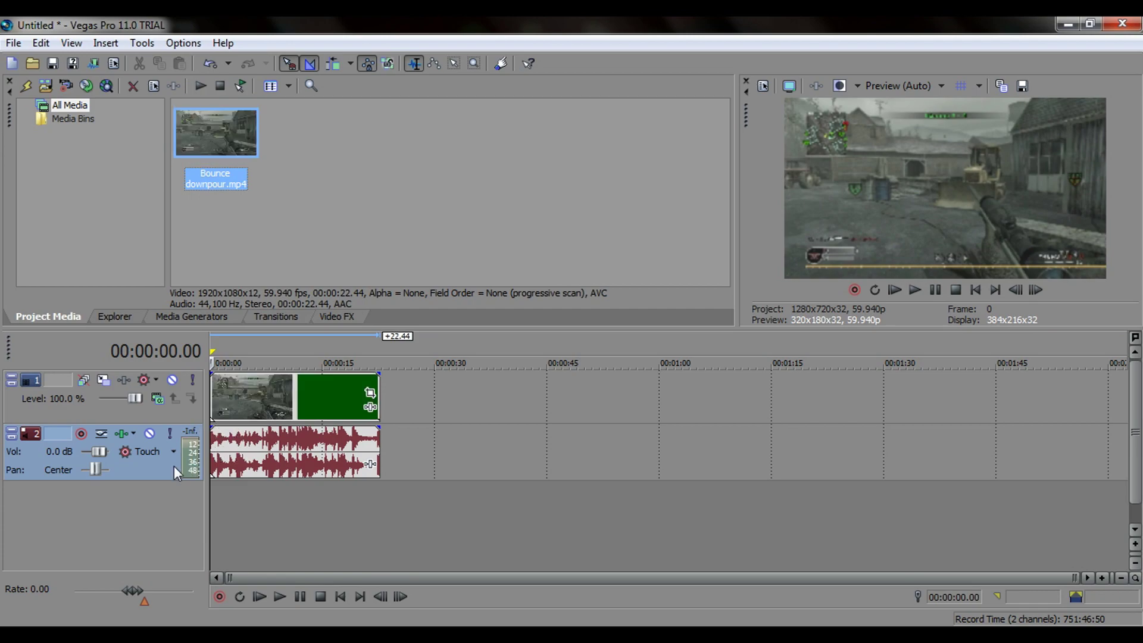
{"action": "right_click", "coordinate": [154, 470]}
{"action": "left_click", "coordinate": [218, 189]}
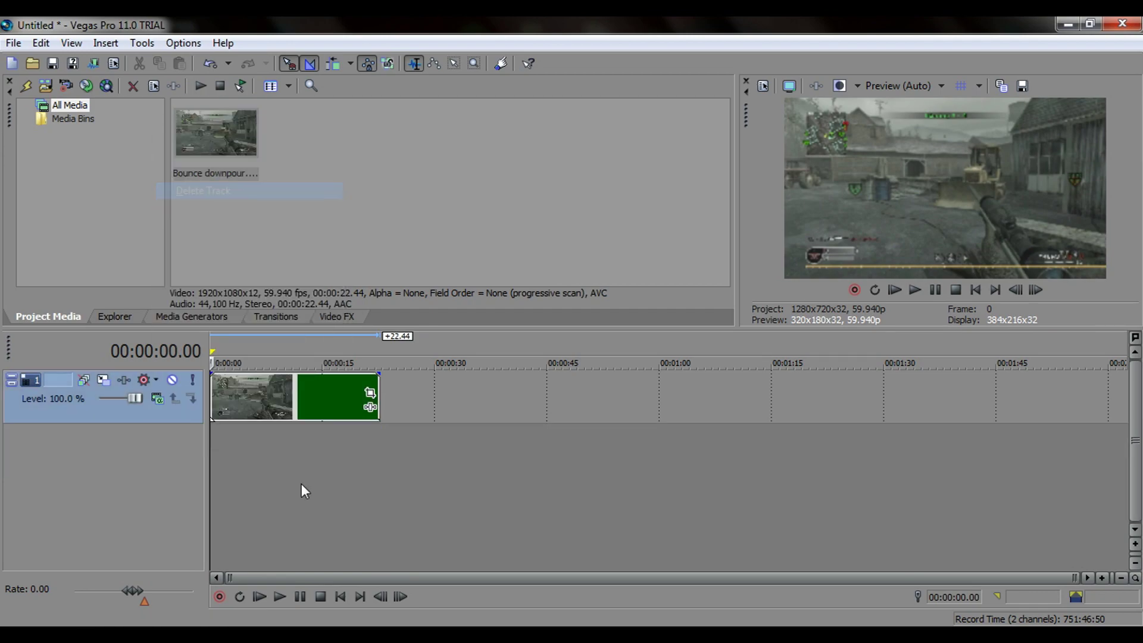
{"action": "scroll", "coordinate": [228, 459], "scroll_direction": "up", "scroll_amount": 3}
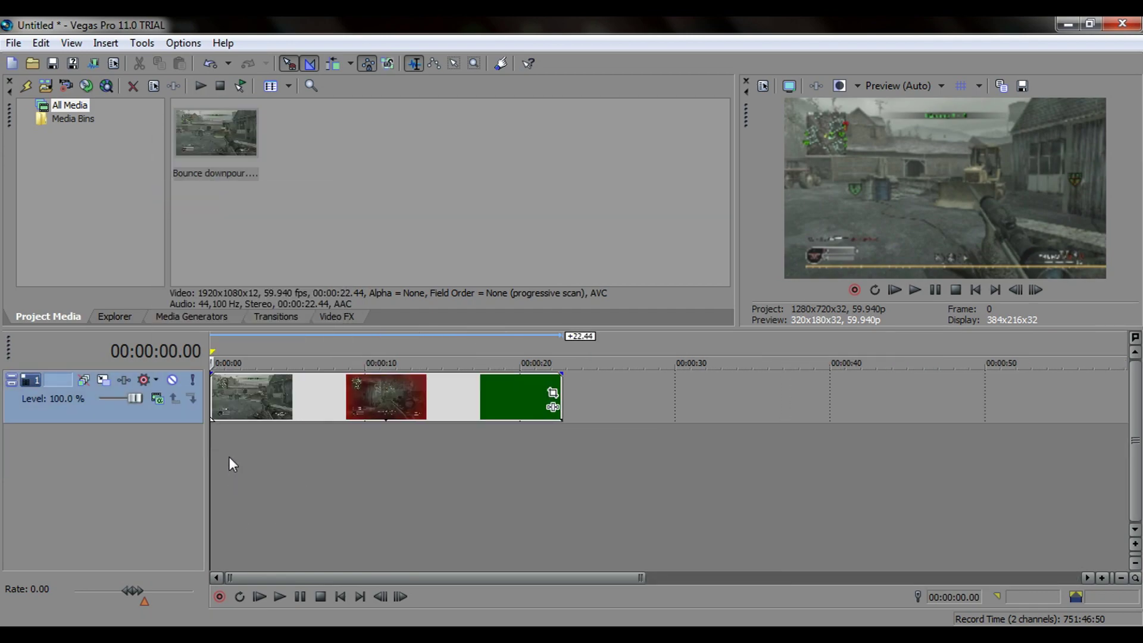
{"action": "left_click", "coordinate": [553, 398]}
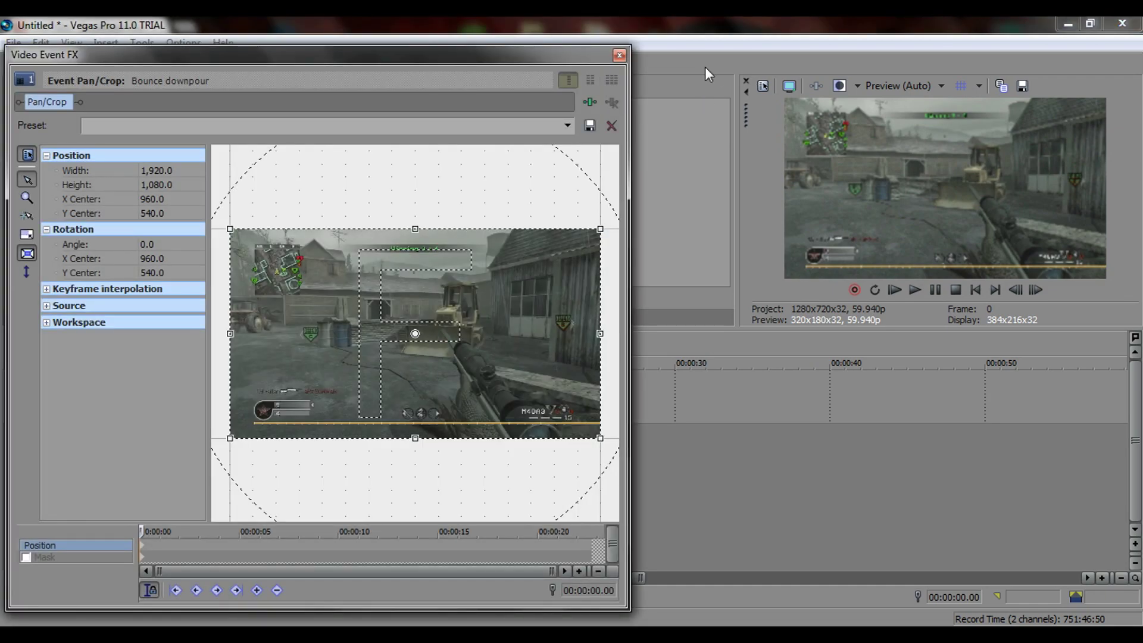
- Shrink Bounce downpour's Pan/Crop frame height to 958.6 with aspect ratio unlocked
{"action": "left_click", "coordinate": [619, 55]}
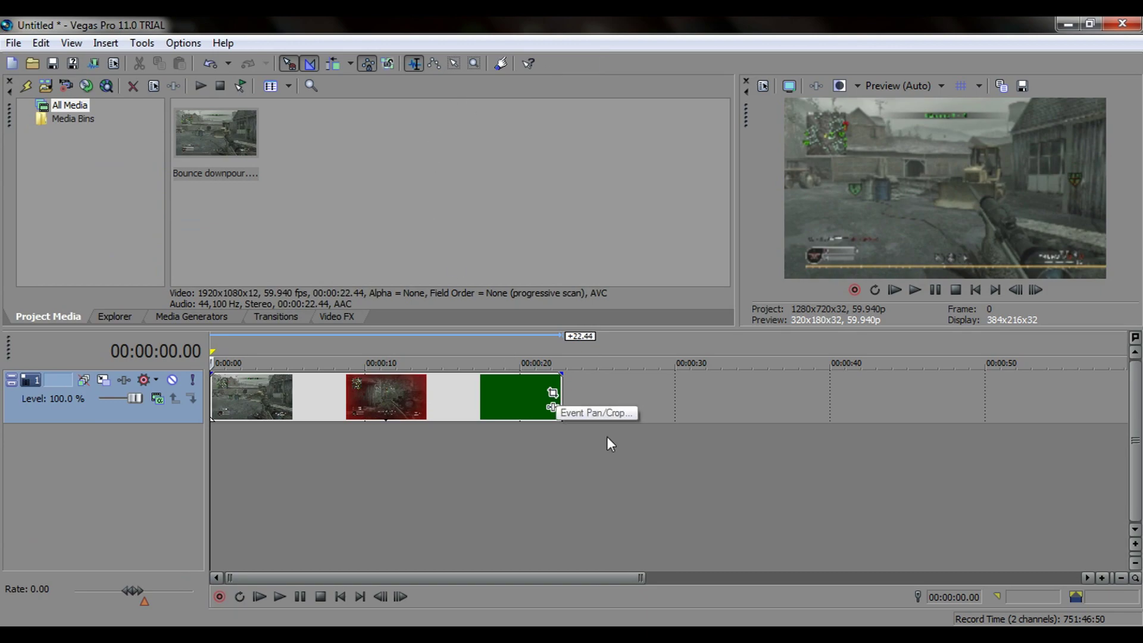
{"action": "left_click", "coordinate": [552, 396]}
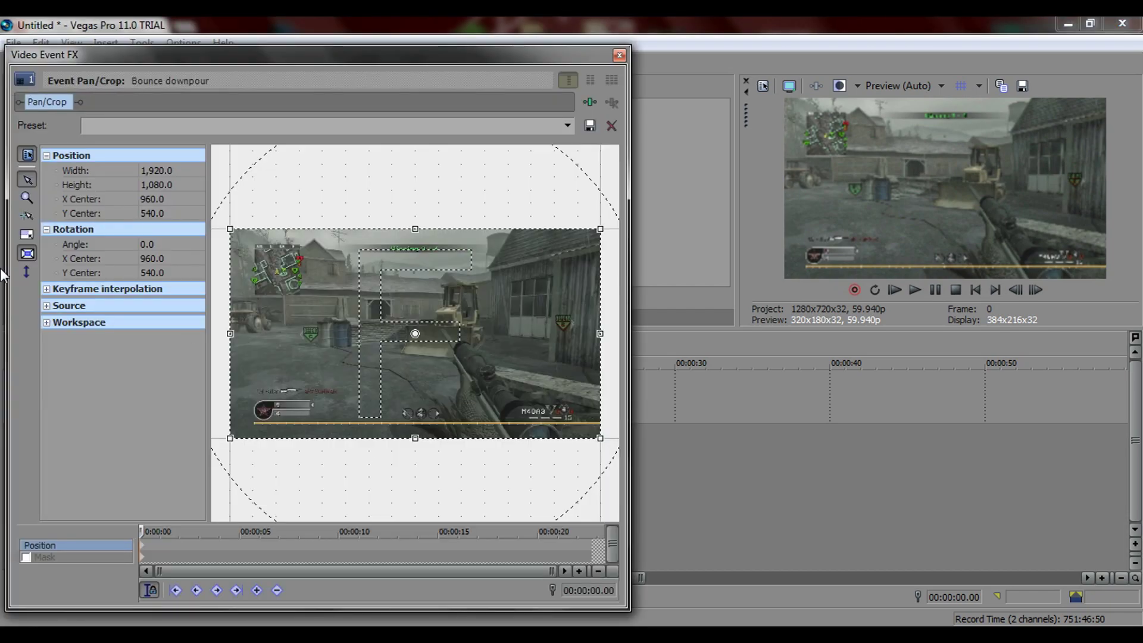
{"action": "left_click_drag", "start_coordinate": [415, 231], "coordinate": [415, 235]}
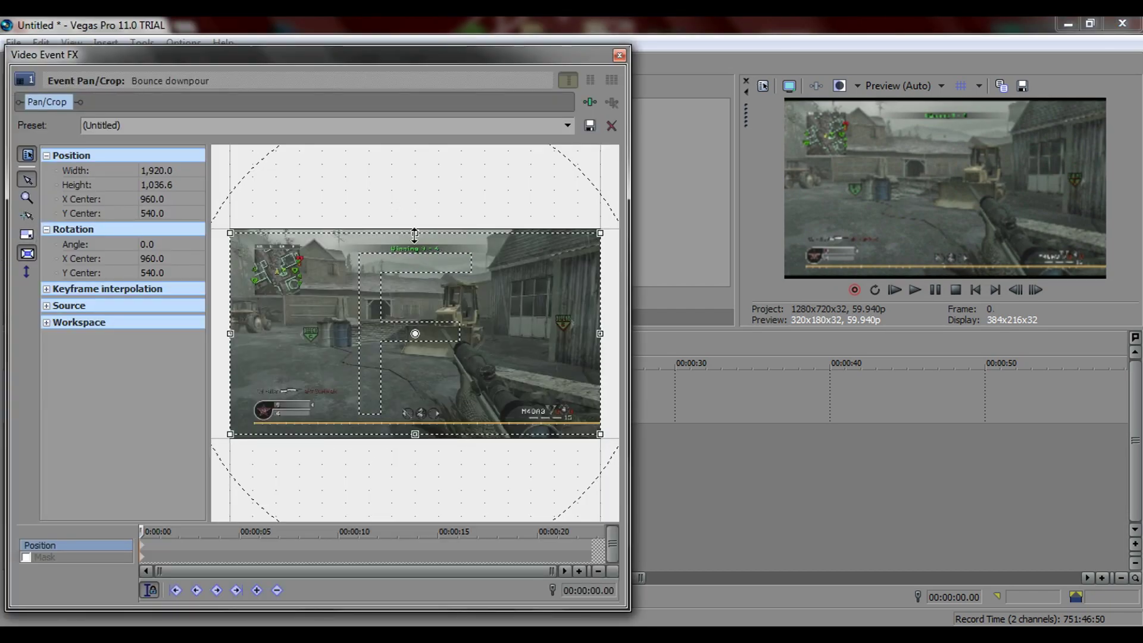
{"action": "left_click", "coordinate": [27, 250]}
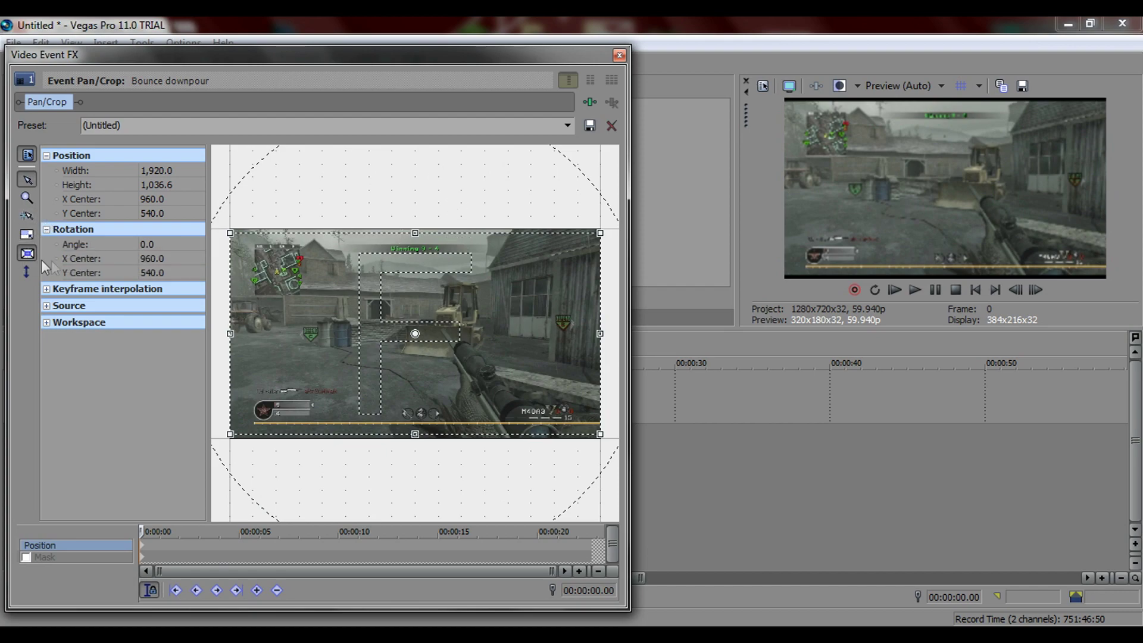
{"action": "left_click_drag", "start_coordinate": [415, 233], "coordinate": [416, 239]}
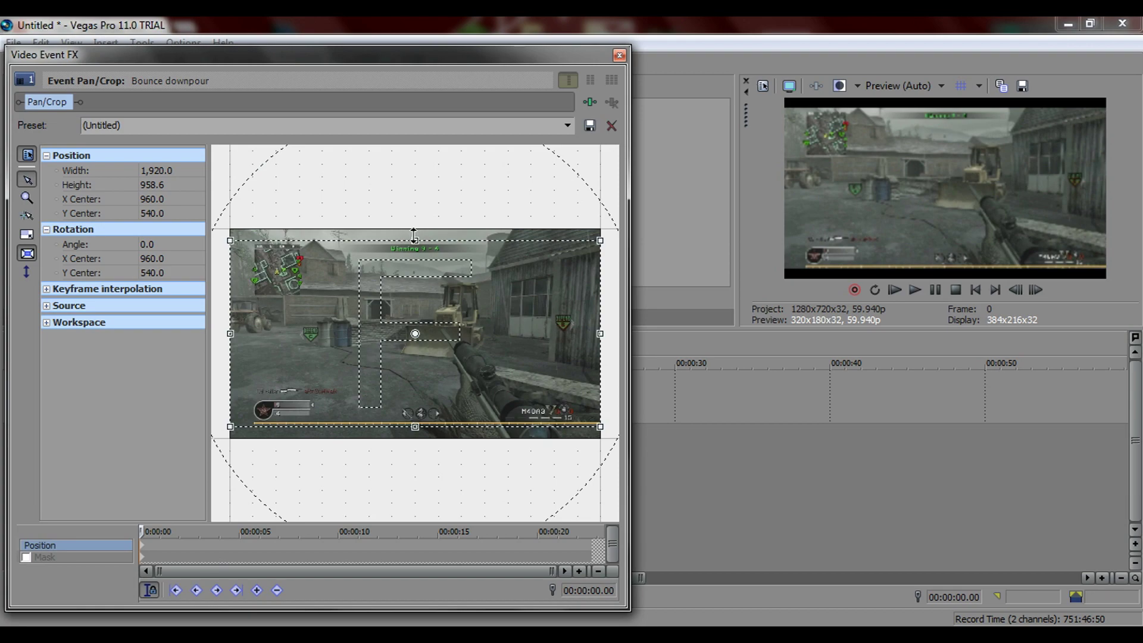
{"action": "left_click", "coordinate": [619, 54]}
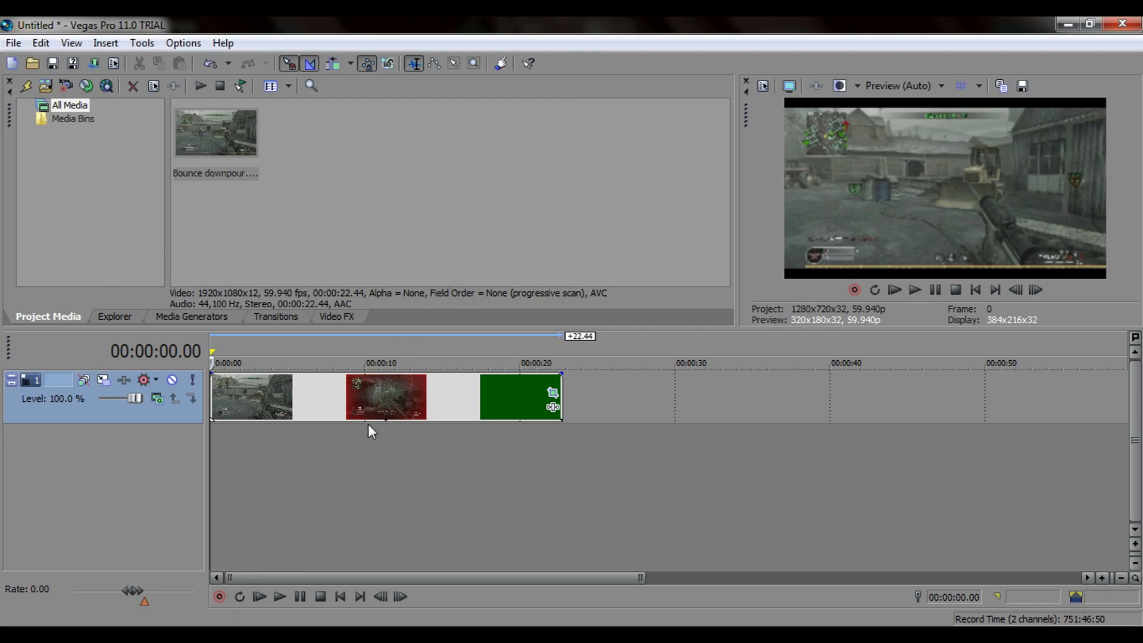
- Insert two new video tracks above the Bounce downpour track
{"action": "right_click", "coordinate": [585, 409]}
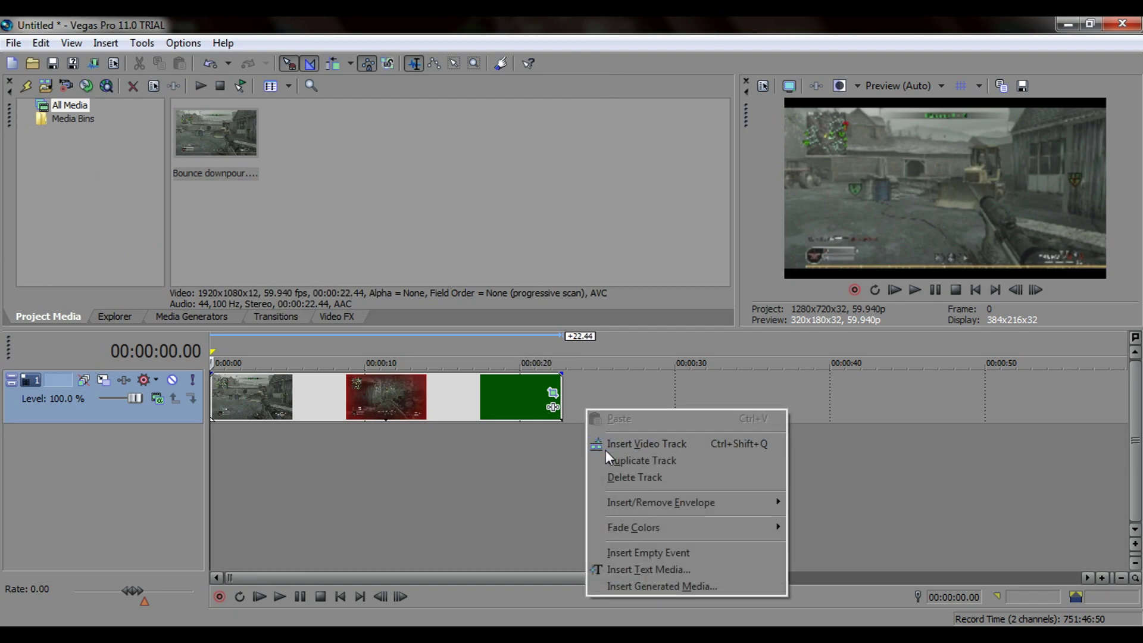
{"action": "left_click", "coordinate": [606, 444]}
{"action": "right_click", "coordinate": [605, 409]}
{"action": "left_click", "coordinate": [620, 444]}
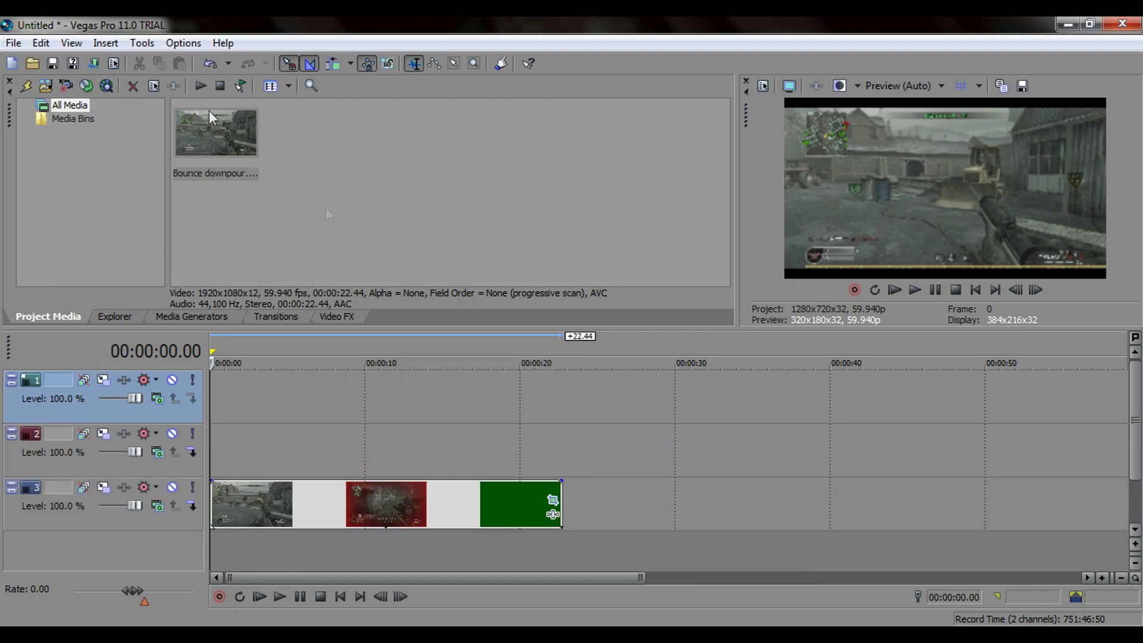
{"action": "left_click_drag", "start_coordinate": [187, 114], "coordinate": [183, 158]}
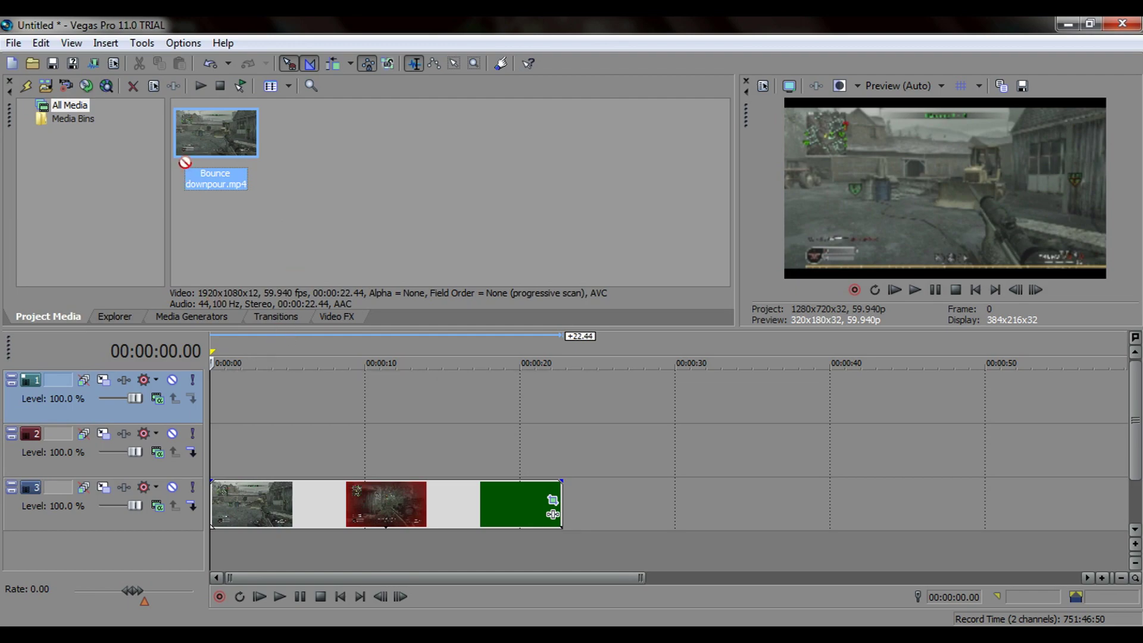
{"action": "left_click", "coordinate": [227, 314]}
- Add the Red Solid Color preset to track 1 and bring up its Pan/Crop settings
{"action": "left_click", "coordinate": [93, 210]}
{"action": "left_click_drag", "start_coordinate": [417, 136], "coordinate": [156, 363]}
{"action": "left_click_drag", "start_coordinate": [193, 408], "coordinate": [196, 410]}
{"action": "left_click", "coordinate": [564, 28]}
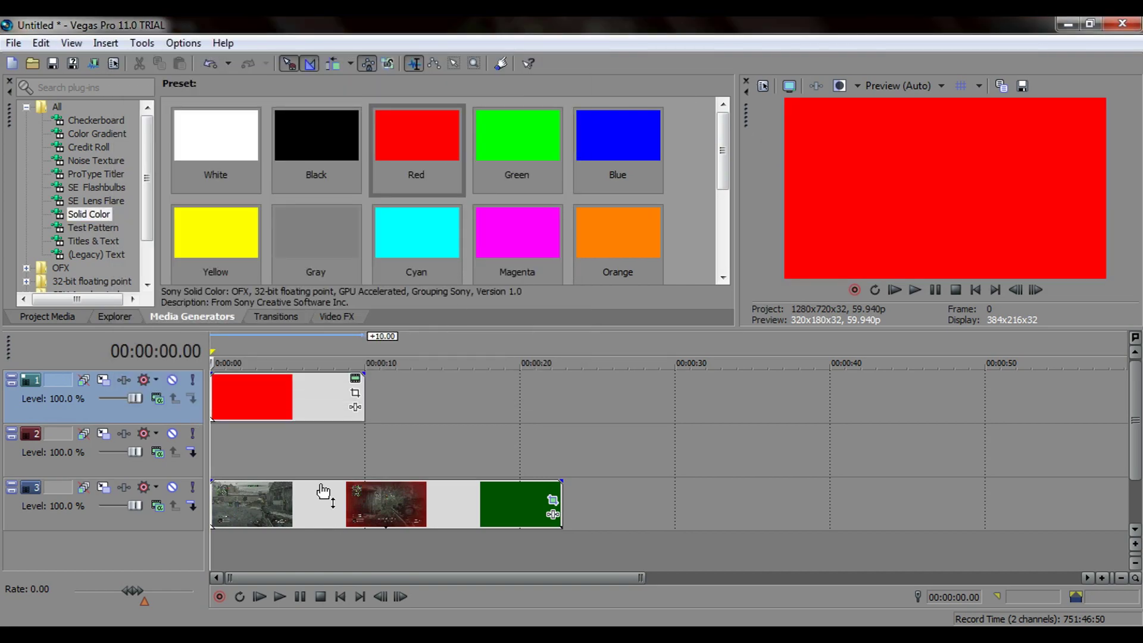
{"action": "left_click", "coordinate": [354, 394]}
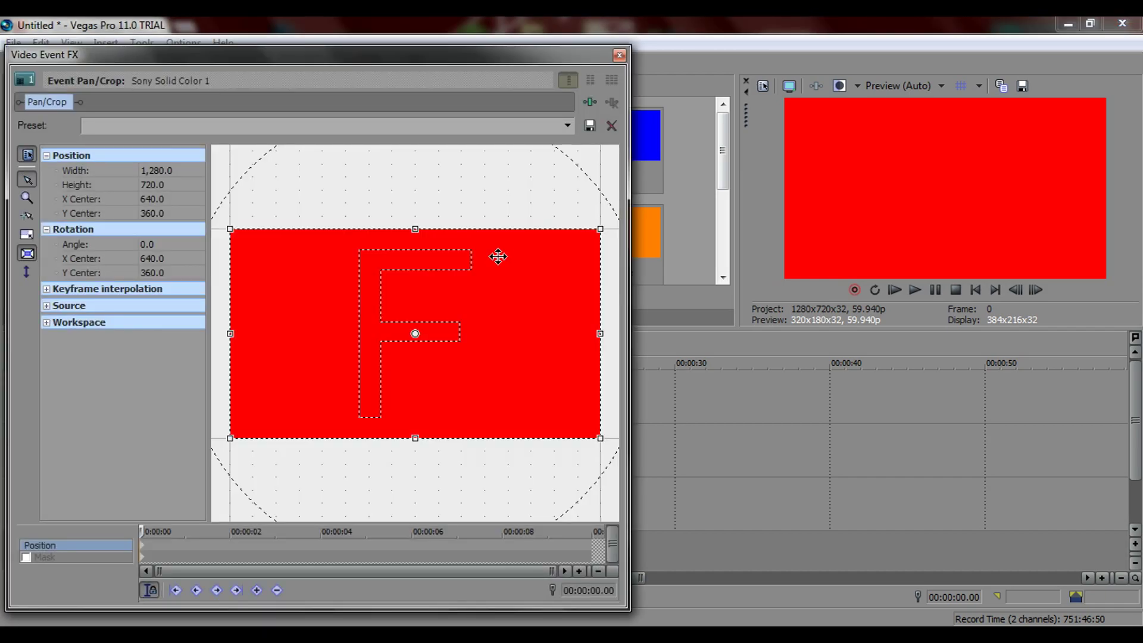
- Move the red frame vertically to Y center 1,033.6, then extend the event to about 22 seconds
{"action": "left_click", "coordinate": [27, 274]}
{"action": "left_click", "coordinate": [26, 273]}
{"action": "left_click_drag", "start_coordinate": [505, 299], "coordinate": [484, 497]}
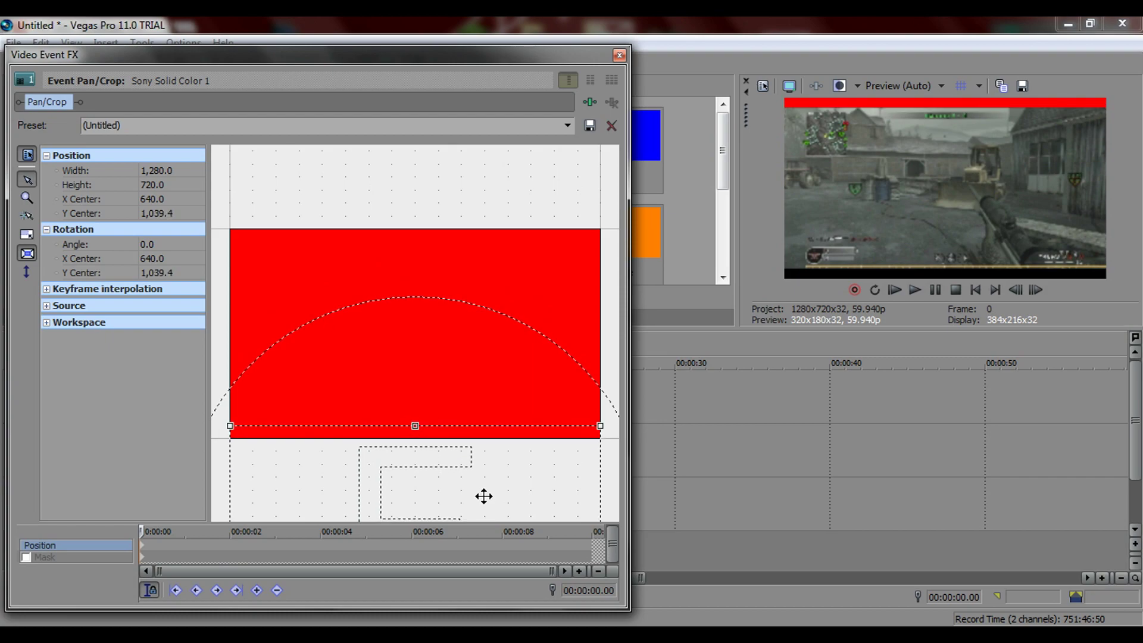
{"action": "left_click_drag", "start_coordinate": [484, 496], "coordinate": [483, 494]}
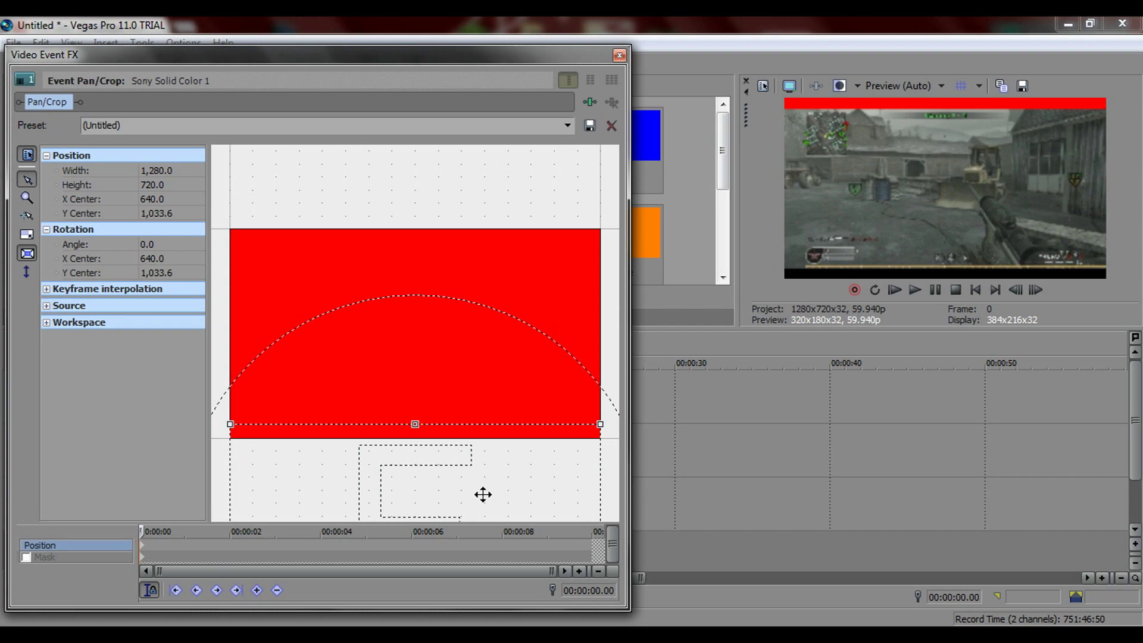
{"action": "left_click", "coordinate": [619, 55]}
{"action": "left_click_drag", "start_coordinate": [366, 393], "coordinate": [563, 398]}
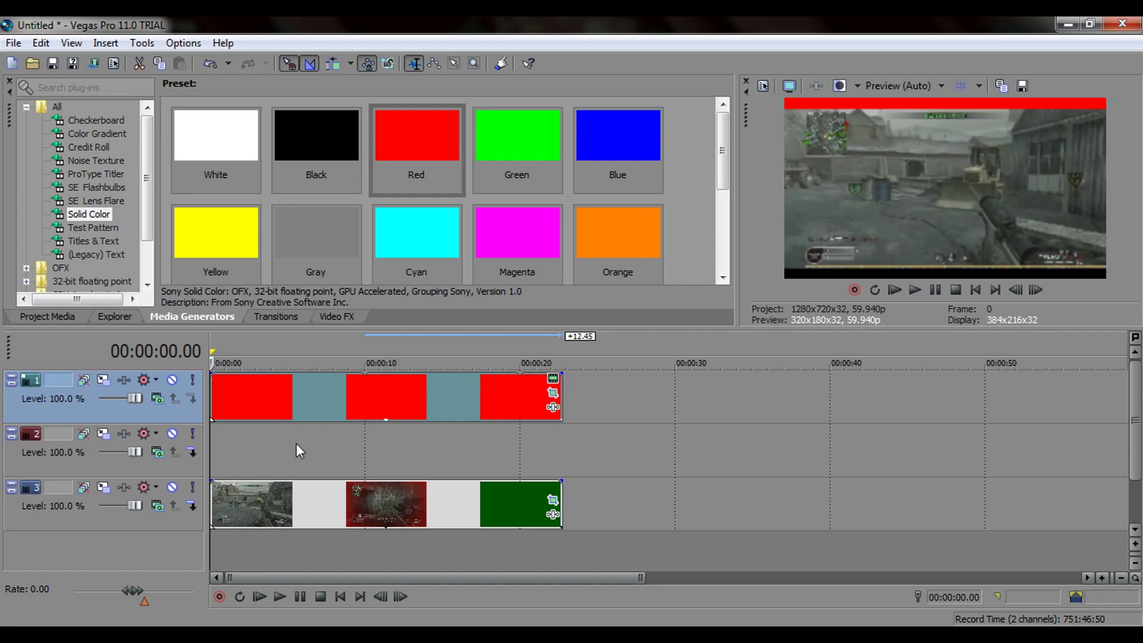
- Add a Red Solid Color to track 2 and stretch it to match track 1's length
{"action": "left_click_drag", "start_coordinate": [405, 157], "coordinate": [203, 455]}
{"action": "left_click", "coordinate": [564, 27]}
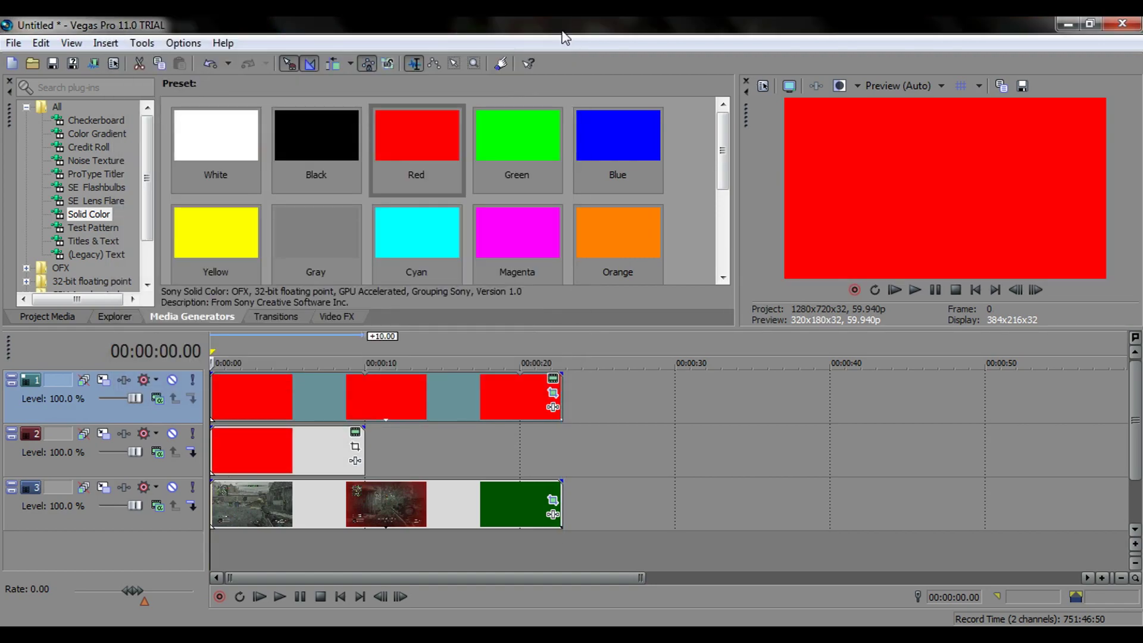
{"action": "left_click", "coordinate": [364, 438]}
{"action": "left_click_drag", "start_coordinate": [363, 438], "coordinate": [564, 424]}
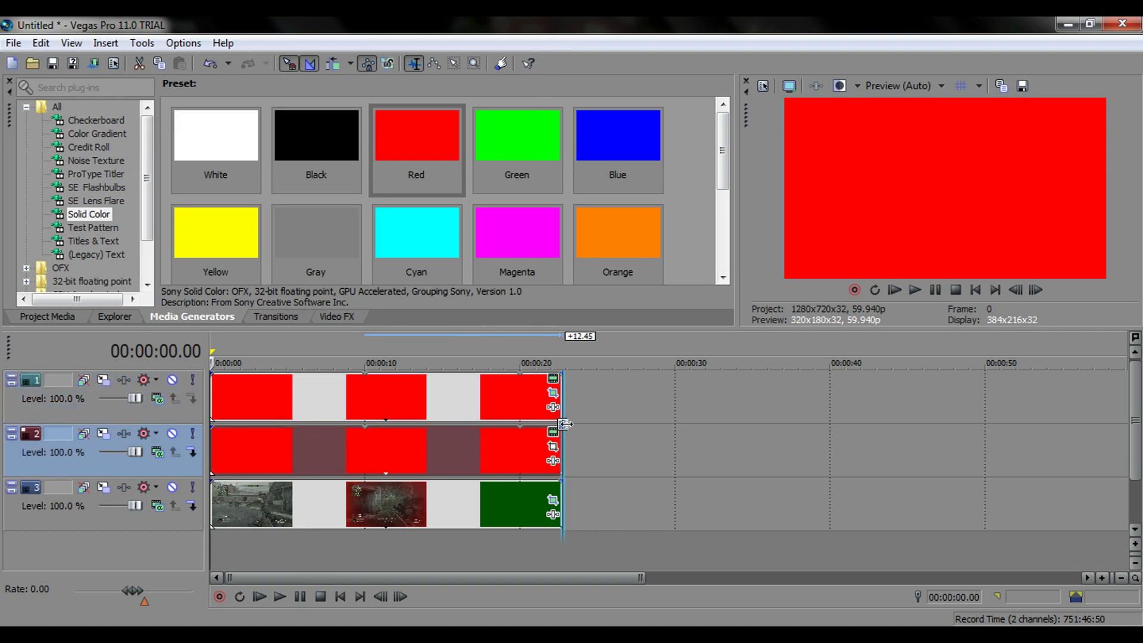
{"action": "left_click", "coordinate": [553, 446]}
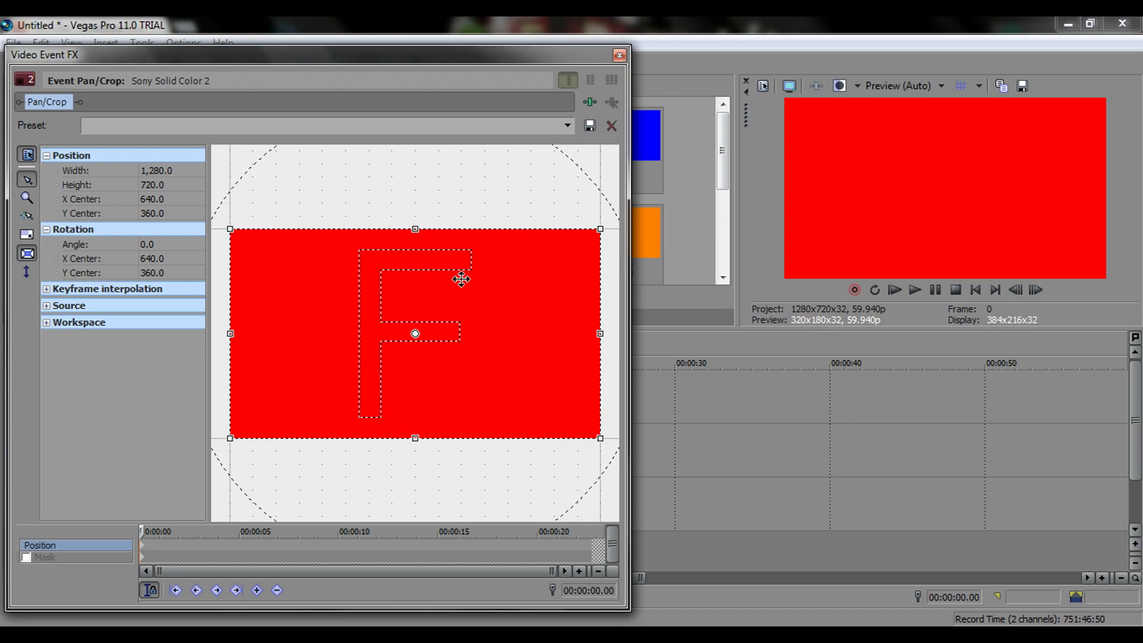
- Apply the hehe2 Pan/Crop preset to track 2's red event, placing it at Y center -313.6
{"action": "left_click_drag", "start_coordinate": [516, 279], "coordinate": [524, 221]}
{"action": "left_click", "coordinate": [458, 120]}
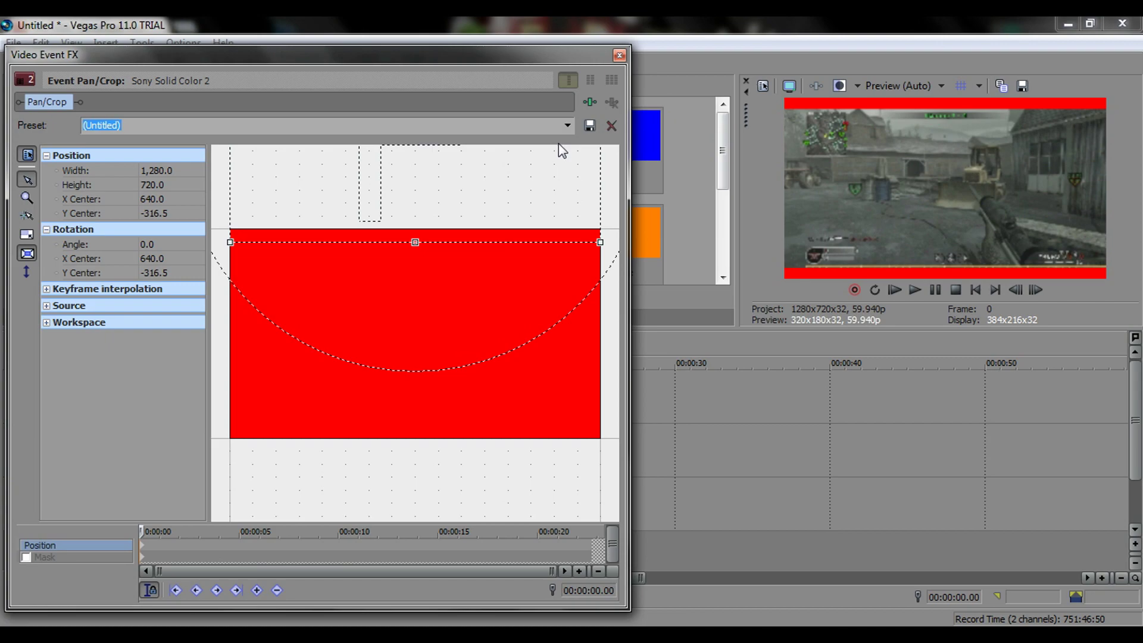
{"action": "type", "text": "ghjgjhl"}
{"action": "left_click", "coordinate": [568, 123]}
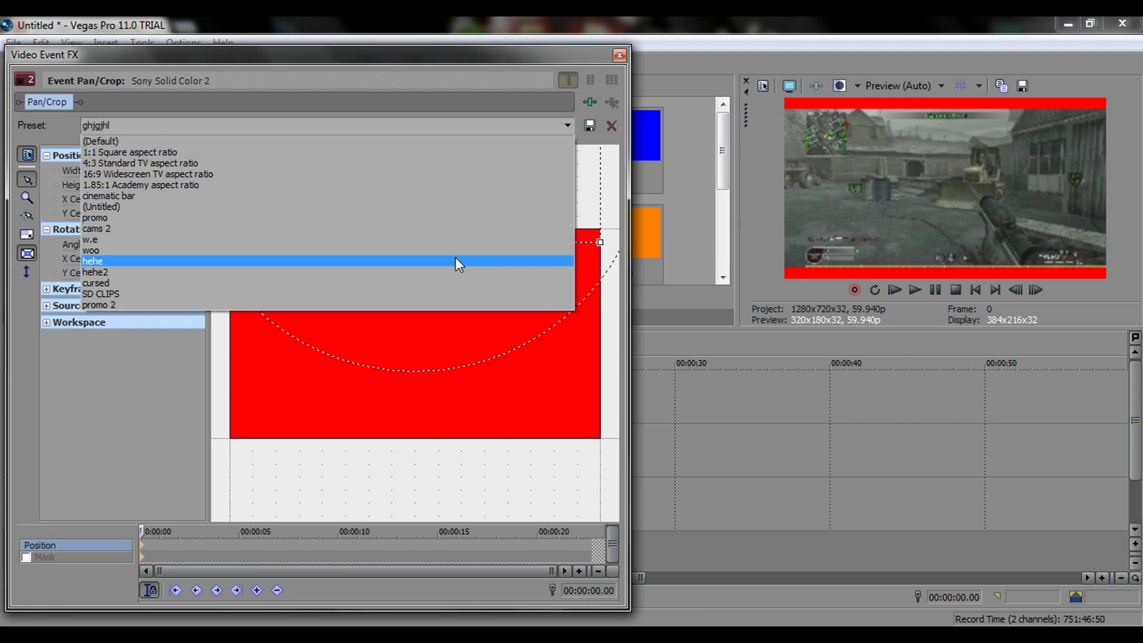
{"action": "left_click", "coordinate": [414, 272]}
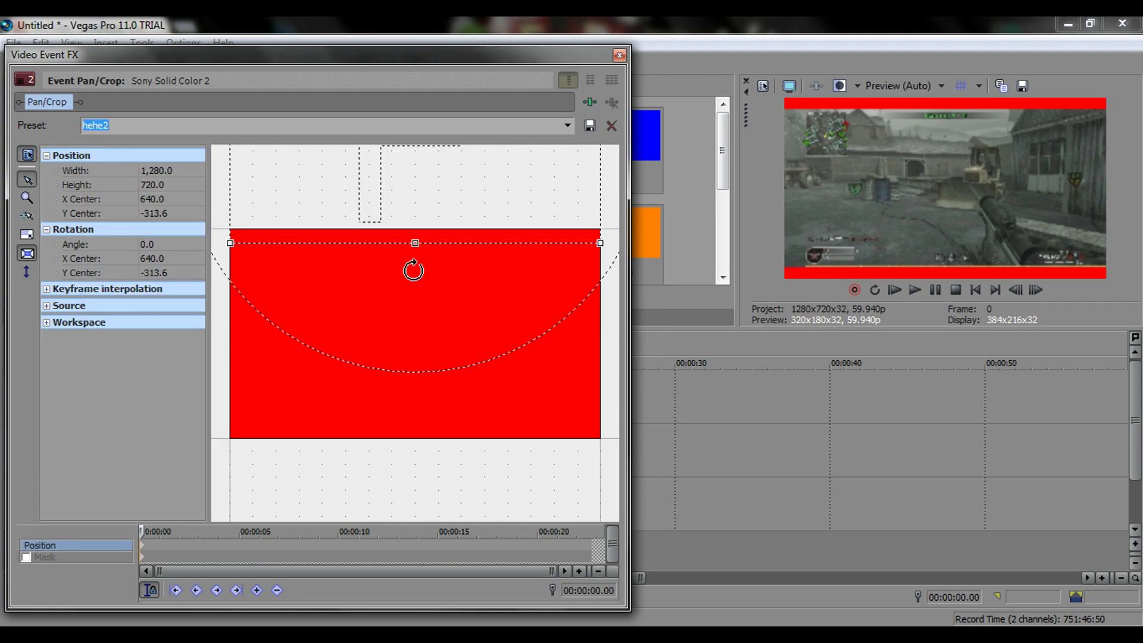
{"action": "left_click", "coordinate": [620, 55]}
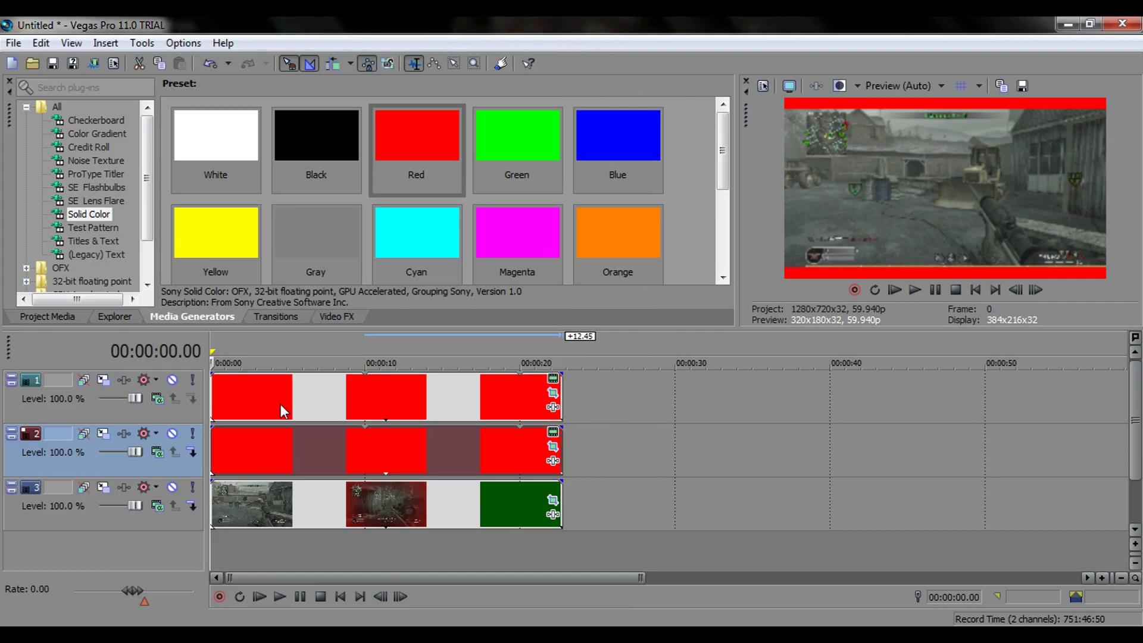
- Apply the saved hehe Pan/Crop preset to track 1's red event, setting Y center 1,031.3
{"action": "left_click", "coordinate": [216, 386]}
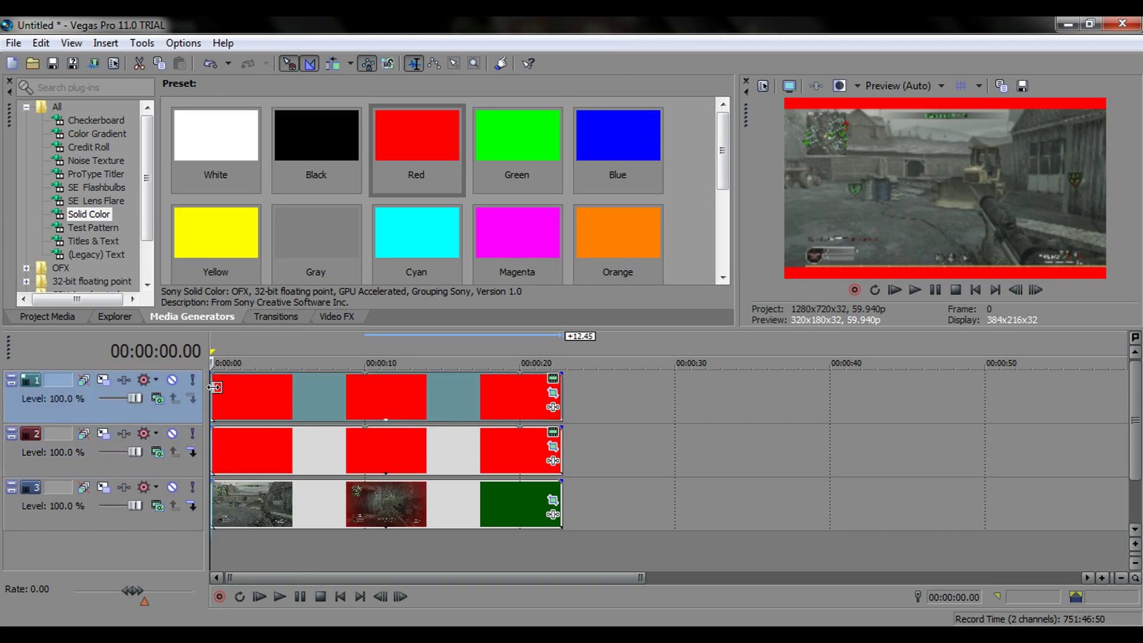
{"action": "left_click", "coordinate": [552, 396]}
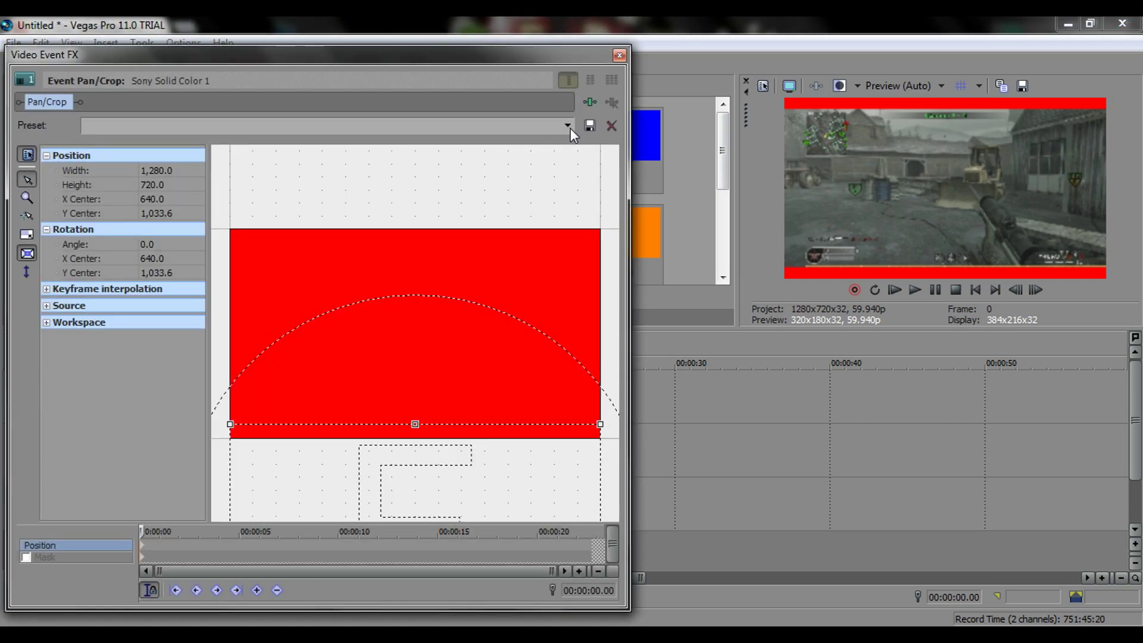
{"action": "left_click", "coordinate": [567, 125]}
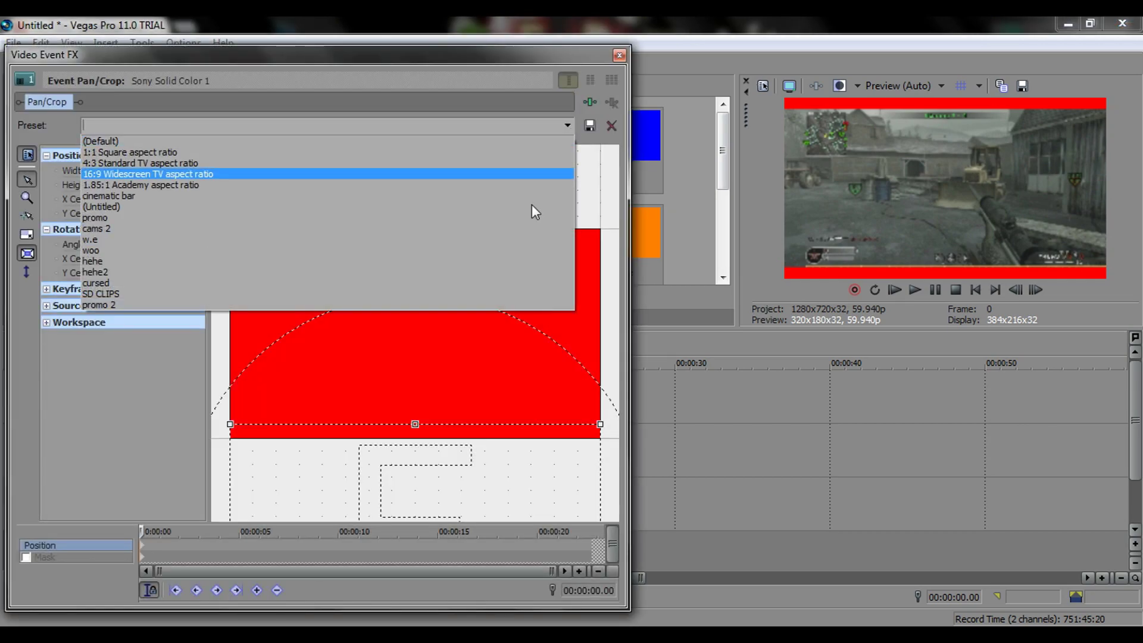
{"action": "left_click", "coordinate": [509, 262]}
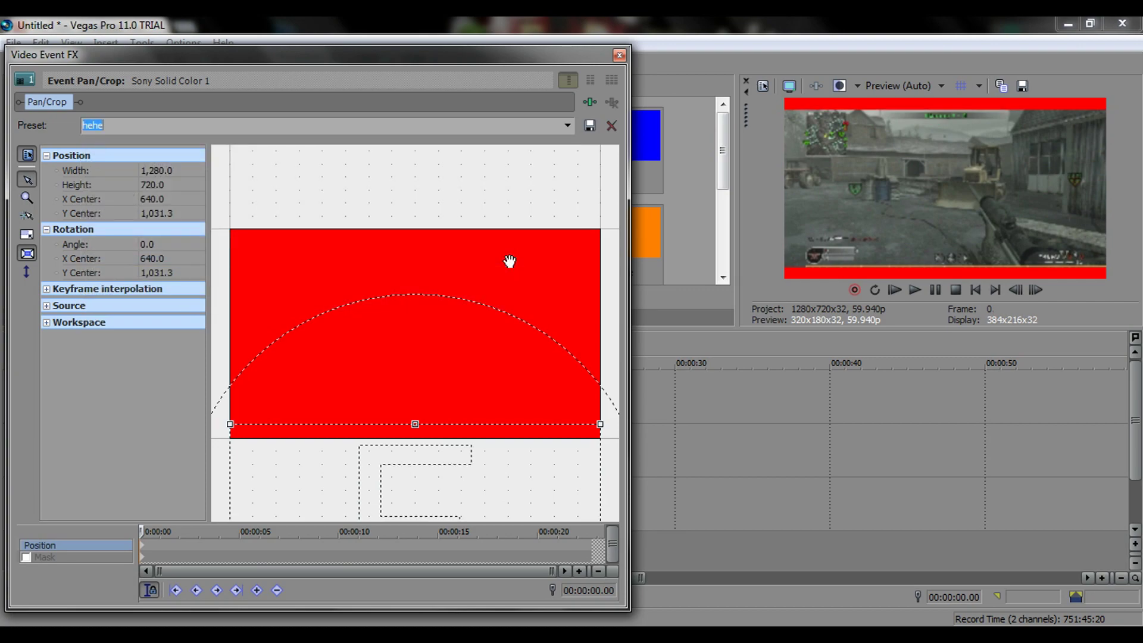
{"action": "left_click", "coordinate": [621, 54]}
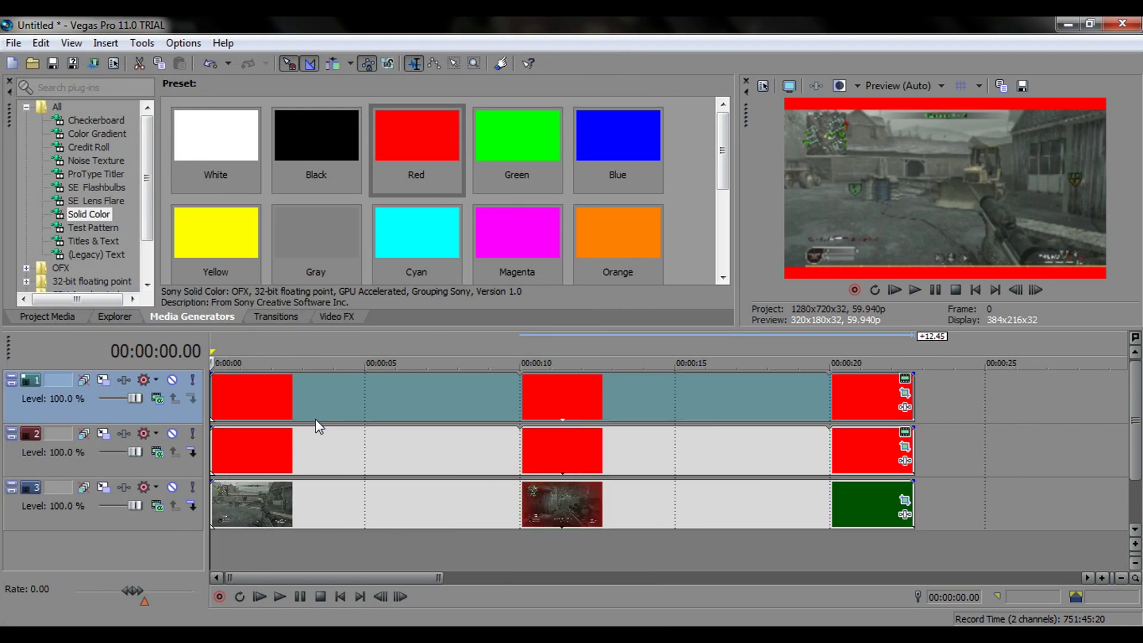
- Delete the red Solid Color events on tracks 1 and 2
{"action": "scroll", "coordinate": [310, 412], "scroll_direction": "down", "scroll_amount": 1}
{"action": "right_click", "coordinate": [310, 412]}
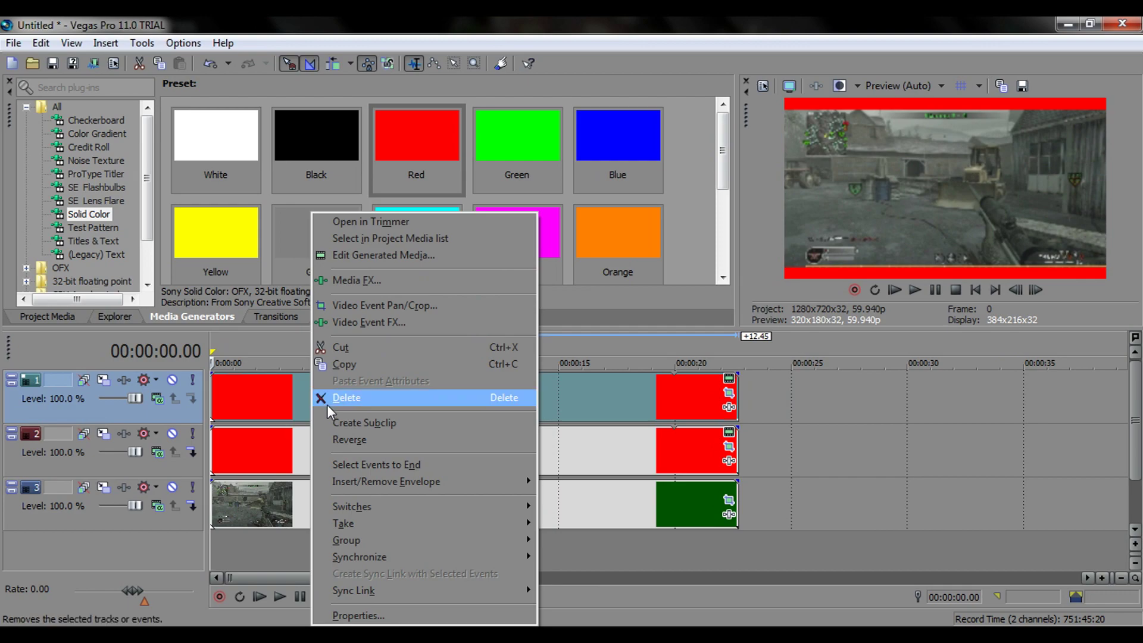
{"action": "left_click", "coordinate": [326, 403]}
{"action": "right_click", "coordinate": [340, 443]}
{"action": "left_click", "coordinate": [399, 212]}
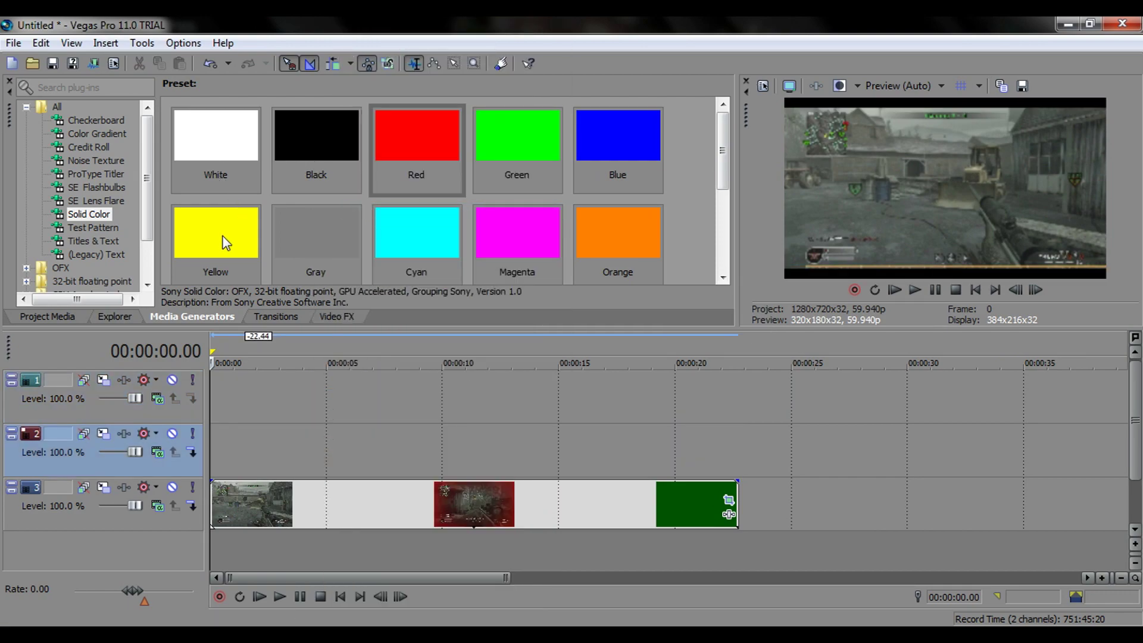
- Add a Gray Solid Color to track 1 and stretch it to the clip's end
{"action": "left_click_drag", "start_coordinate": [316, 234], "coordinate": [204, 404]}
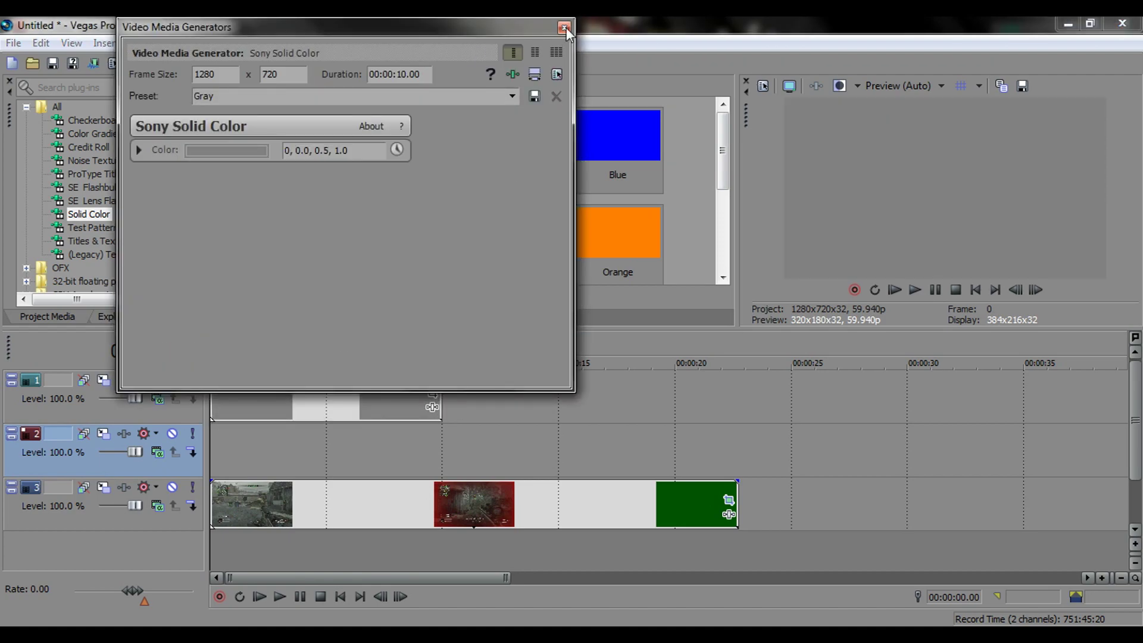
{"action": "left_click", "coordinate": [564, 27]}
{"action": "left_click_drag", "start_coordinate": [444, 402], "coordinate": [735, 409]}
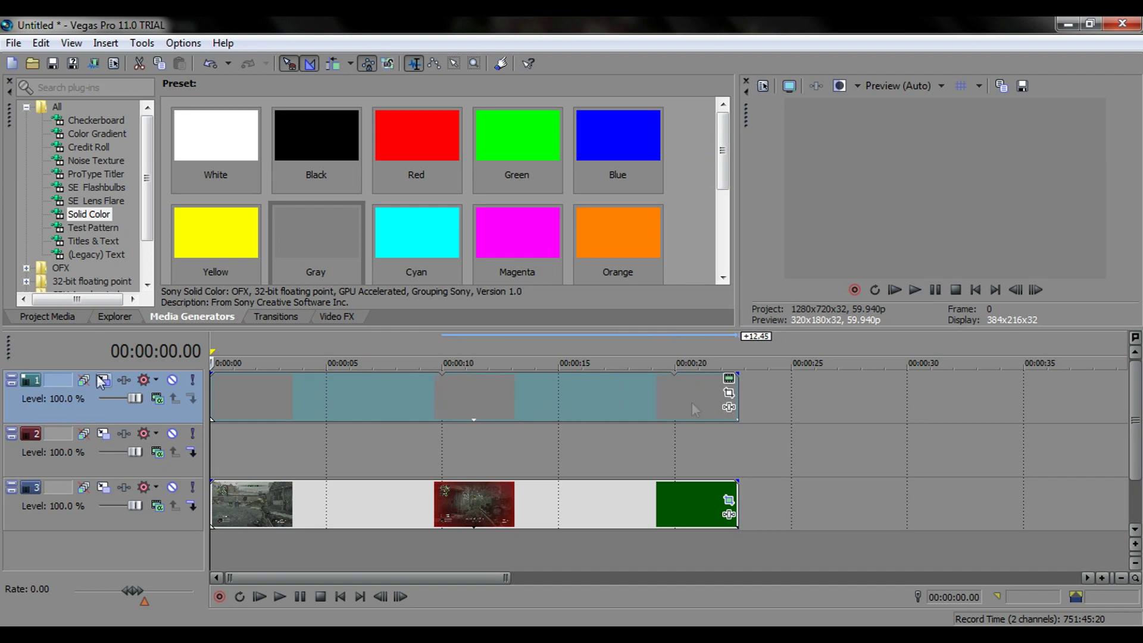
- Apply the saved 'hehe' Pan/Crop preset to track 1's gray event
{"action": "left_click", "coordinate": [729, 394]}
{"action": "left_click", "coordinate": [567, 125]}
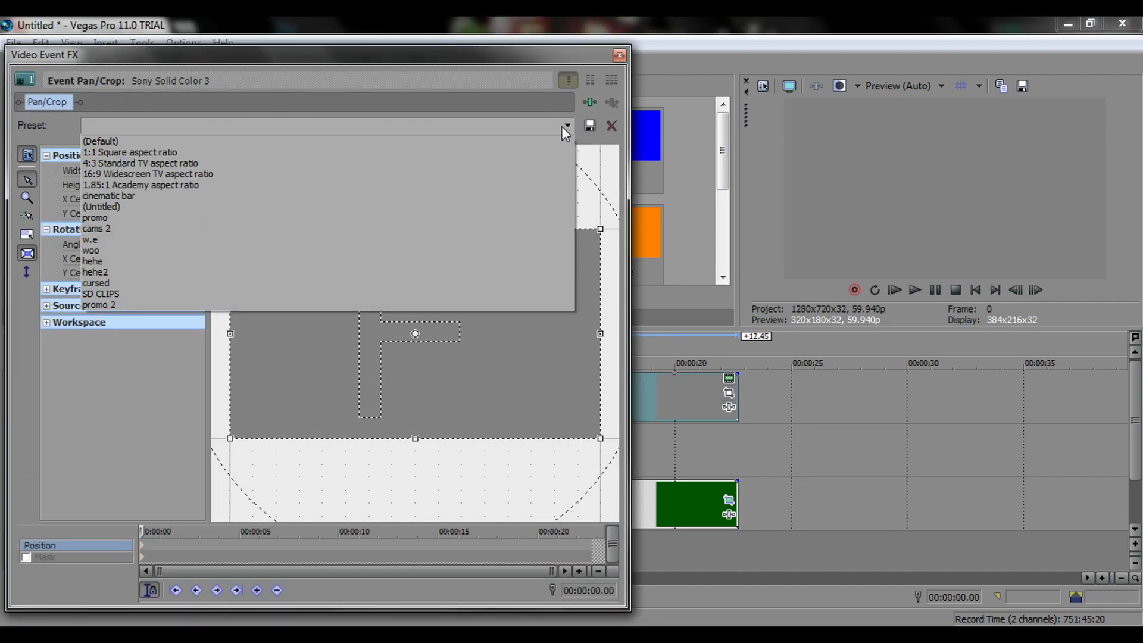
{"action": "left_click", "coordinate": [477, 262]}
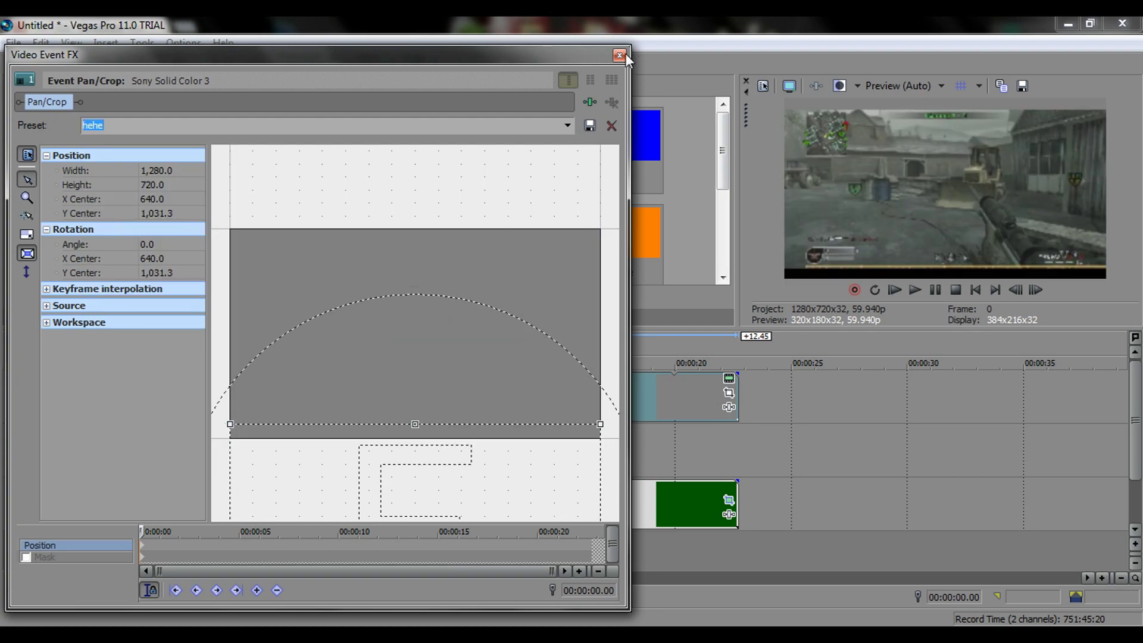
{"action": "left_click", "coordinate": [621, 55]}
- Add a Gray solid-color event on track 2, extended to match track 1's length
{"action": "left_click_drag", "start_coordinate": [241, 399], "coordinate": [209, 456]}
{"action": "left_click", "coordinate": [569, 27]}
{"action": "left_click_drag", "start_coordinate": [441, 453], "coordinate": [729, 458]}
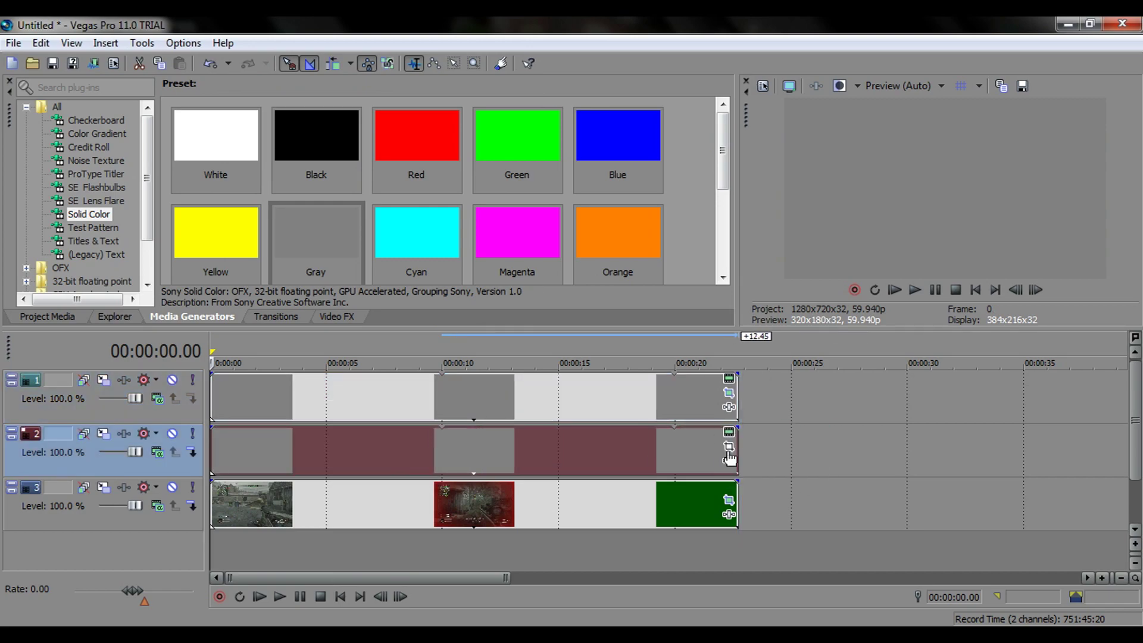
- Apply the saved 'hehe2' Pan/Crop preset to track 2's gray event as the bottom bar
{"action": "left_click", "coordinate": [729, 450]}
{"action": "left_click", "coordinate": [567, 125]}
{"action": "left_click", "coordinate": [238, 286]}
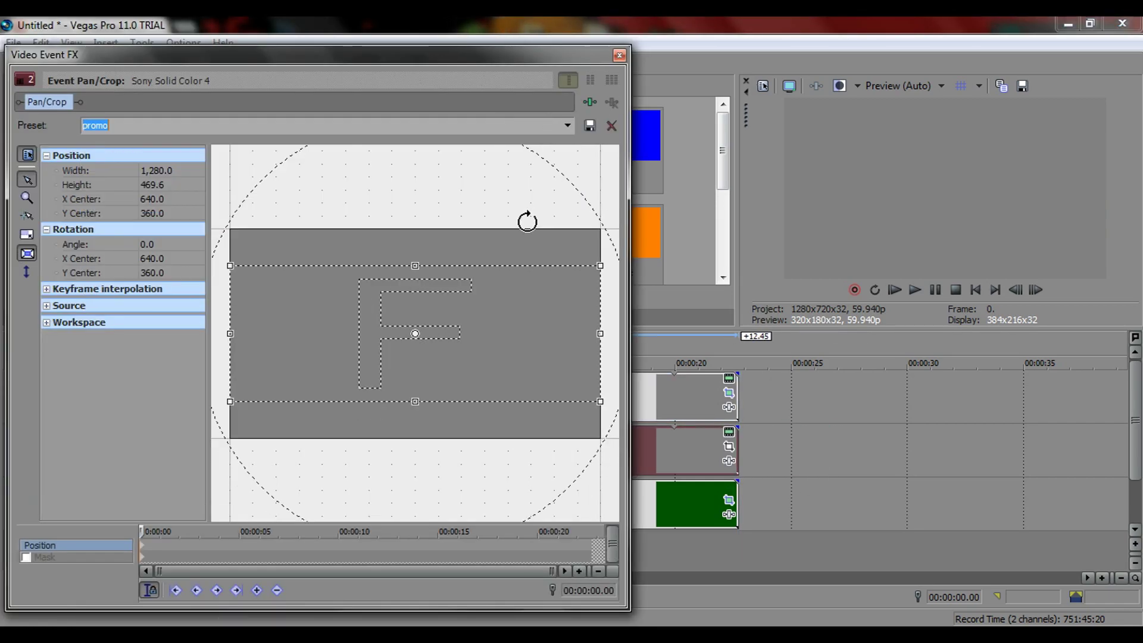
{"action": "left_click", "coordinate": [567, 125]}
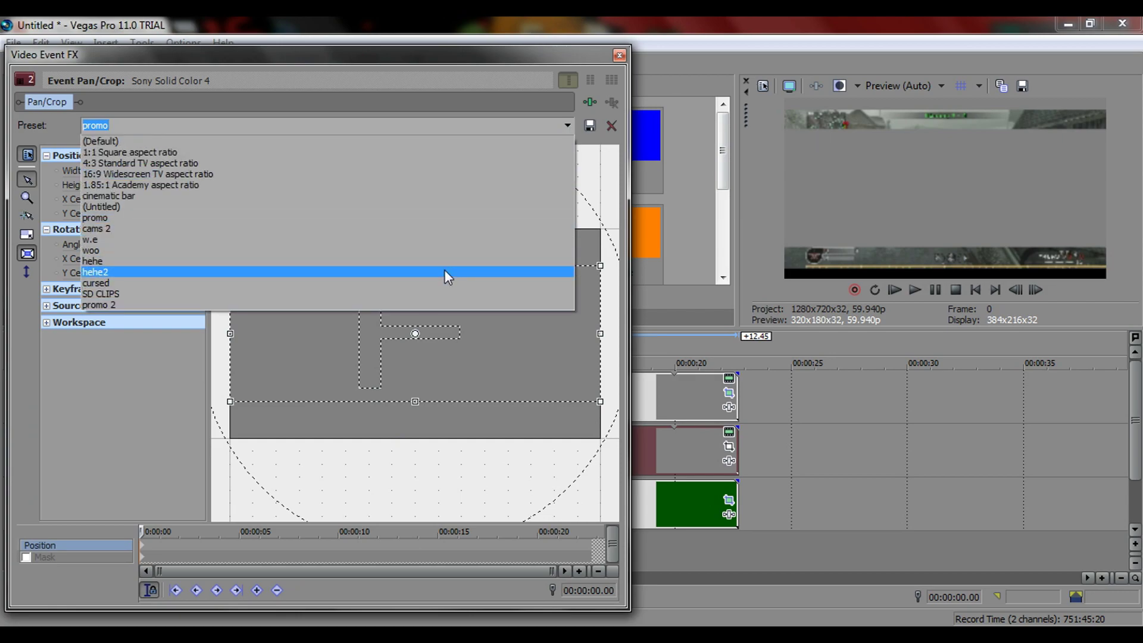
{"action": "left_click", "coordinate": [444, 272]}
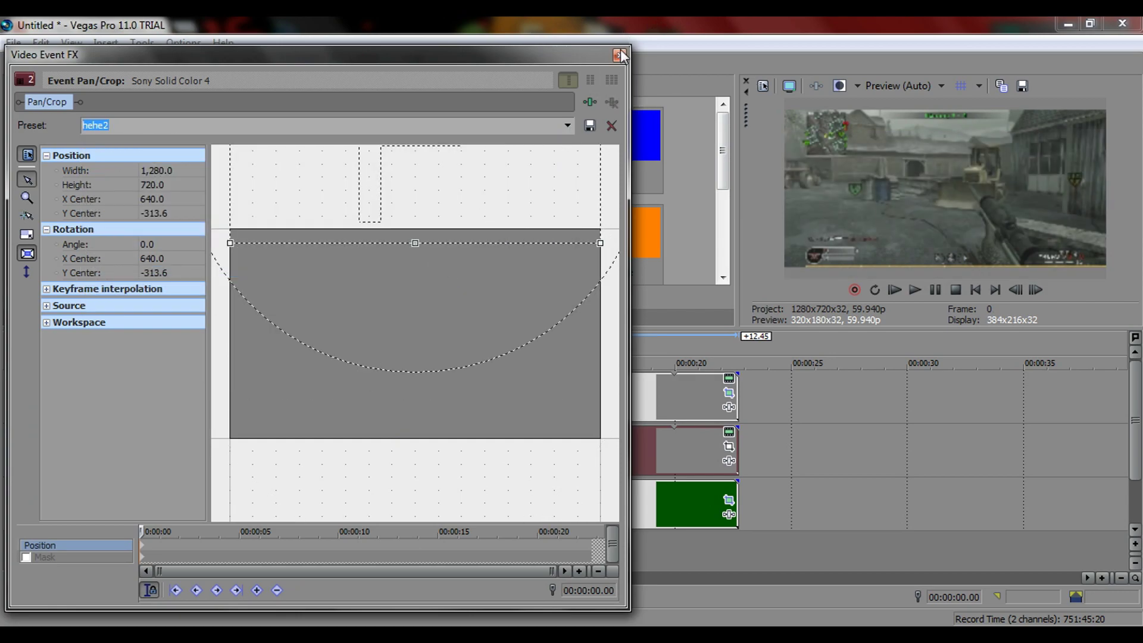
{"action": "left_click", "coordinate": [620, 55]}
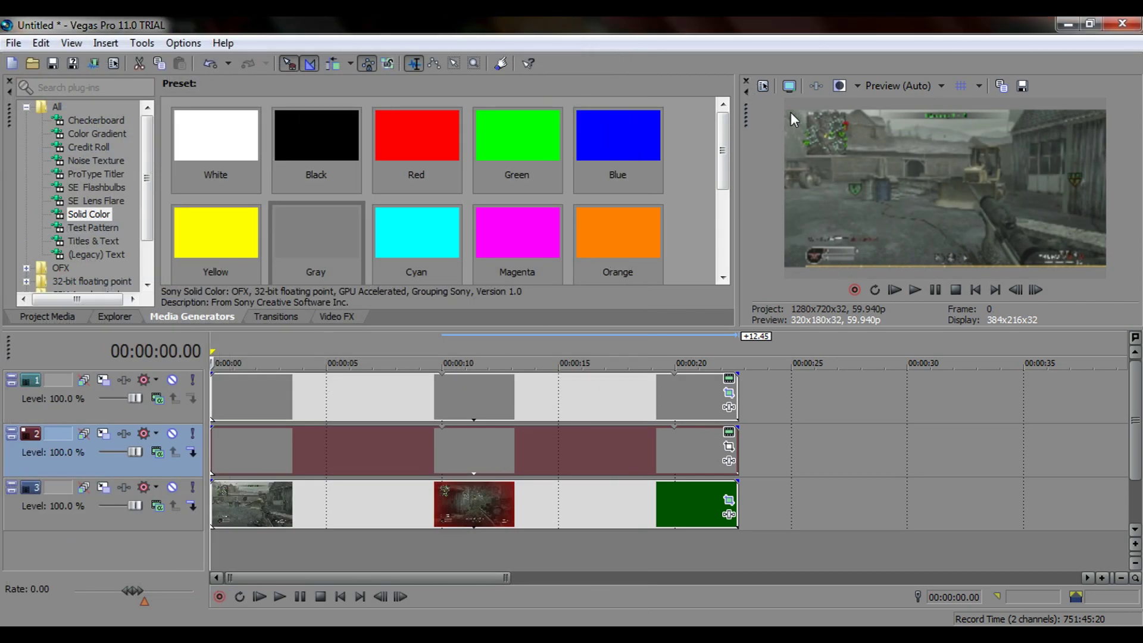
- Set the preview quality to Best (Full)
{"action": "left_click", "coordinate": [887, 84]}
{"action": "mouse_move", "coordinate": [923, 155]}
{"action": "left_click", "coordinate": [982, 174]}
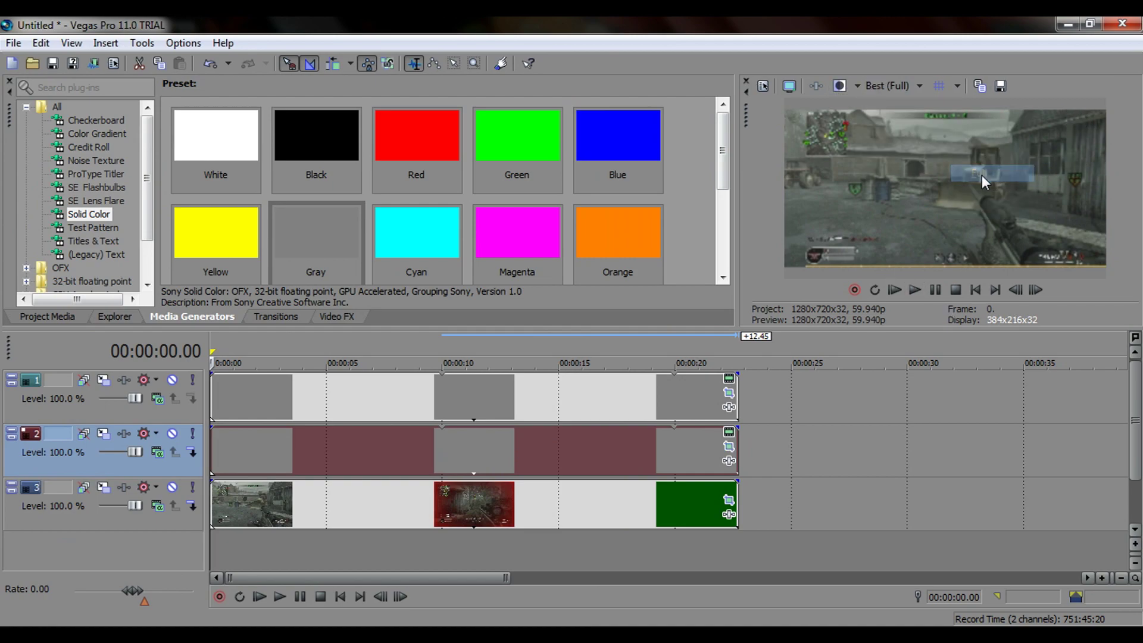